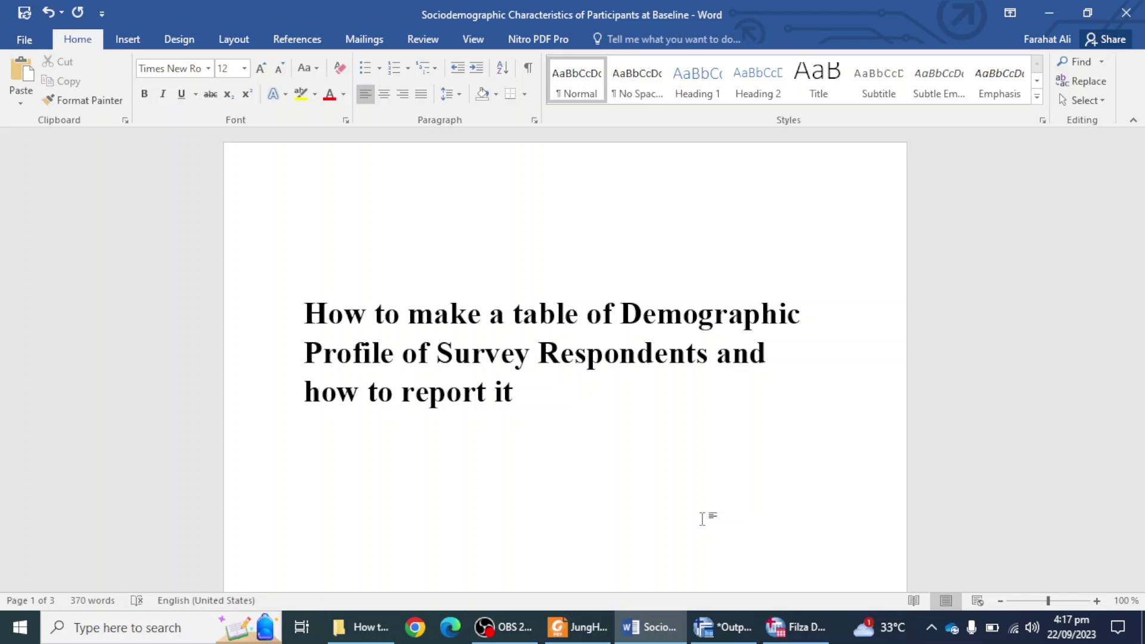
# Step: Switch to the SPSS data file and open the Frequencies analysis from the descriptive statistics
pyautogui.click(799, 626)
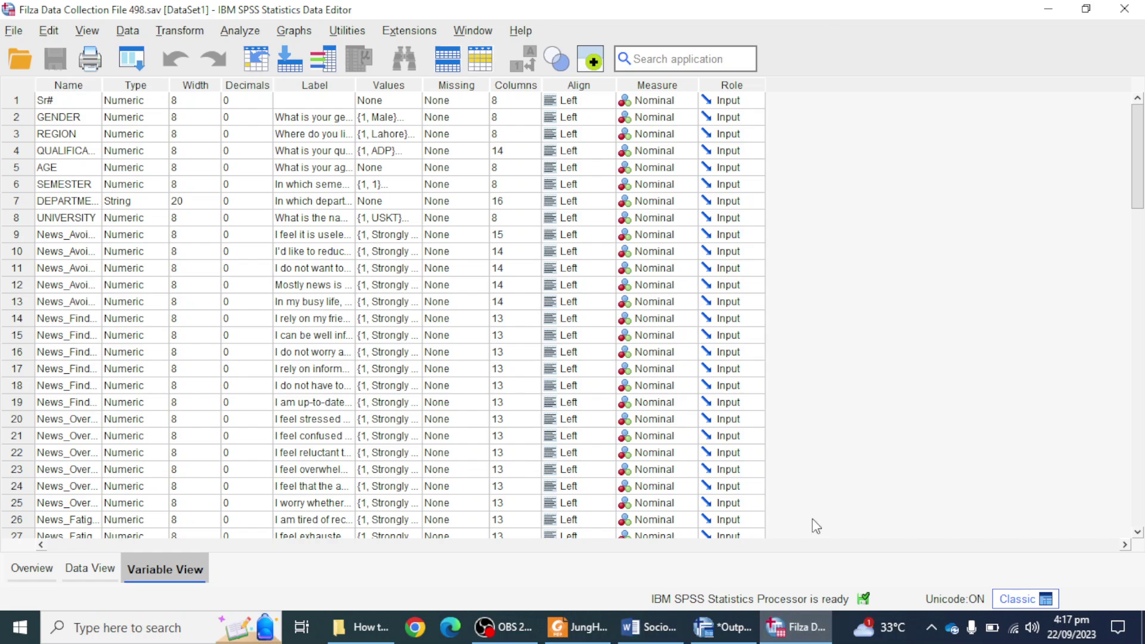
pyautogui.click(237, 31)
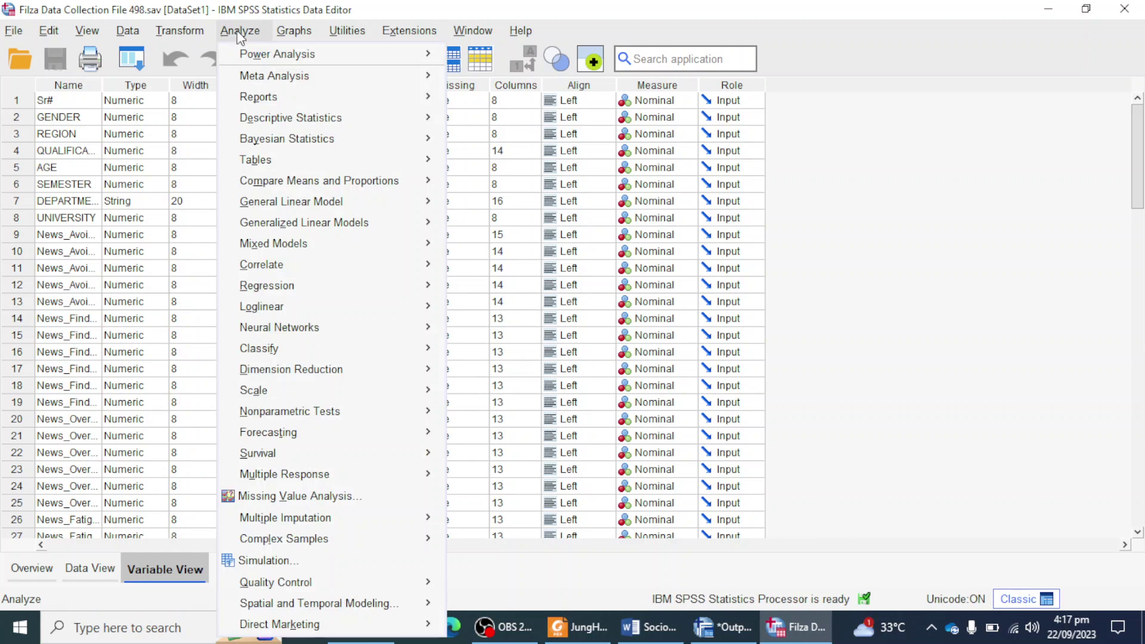
pyautogui.moveTo(296, 119)
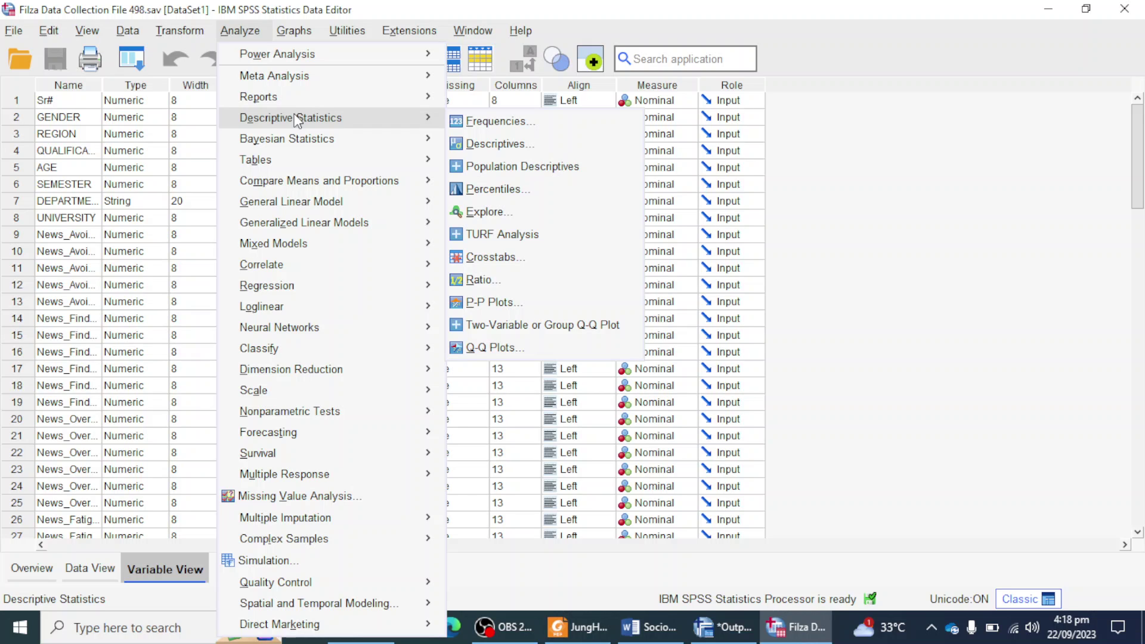
pyautogui.click(483, 123)
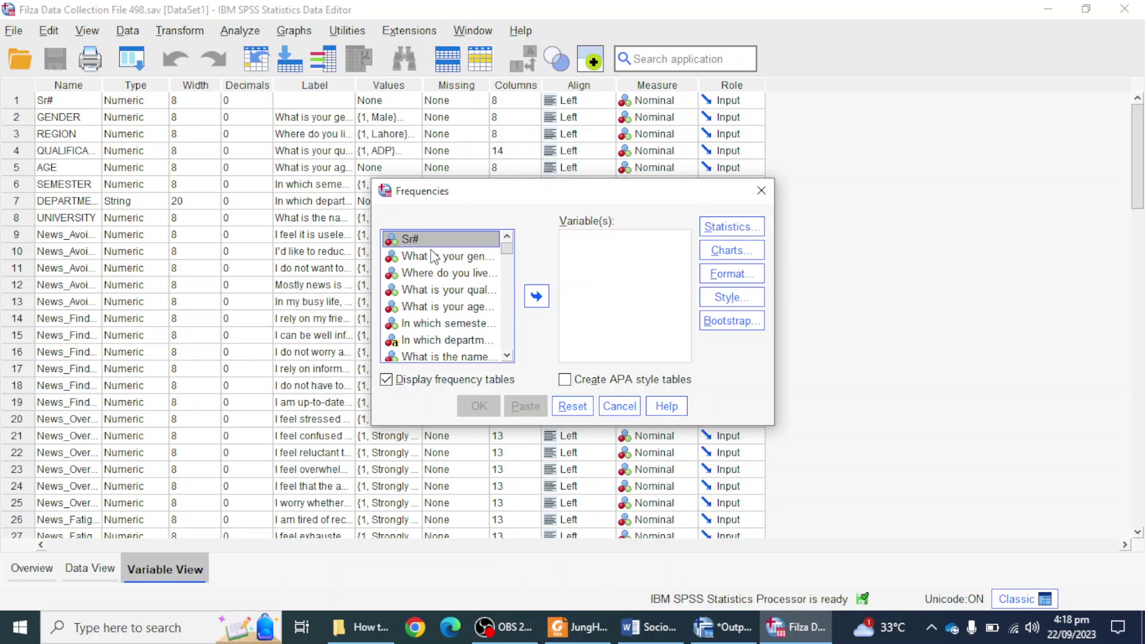
# Step: Add the gender, place of residence, qualification, semester and department questions to the variables for the frequency analysis
pyautogui.click(434, 257)
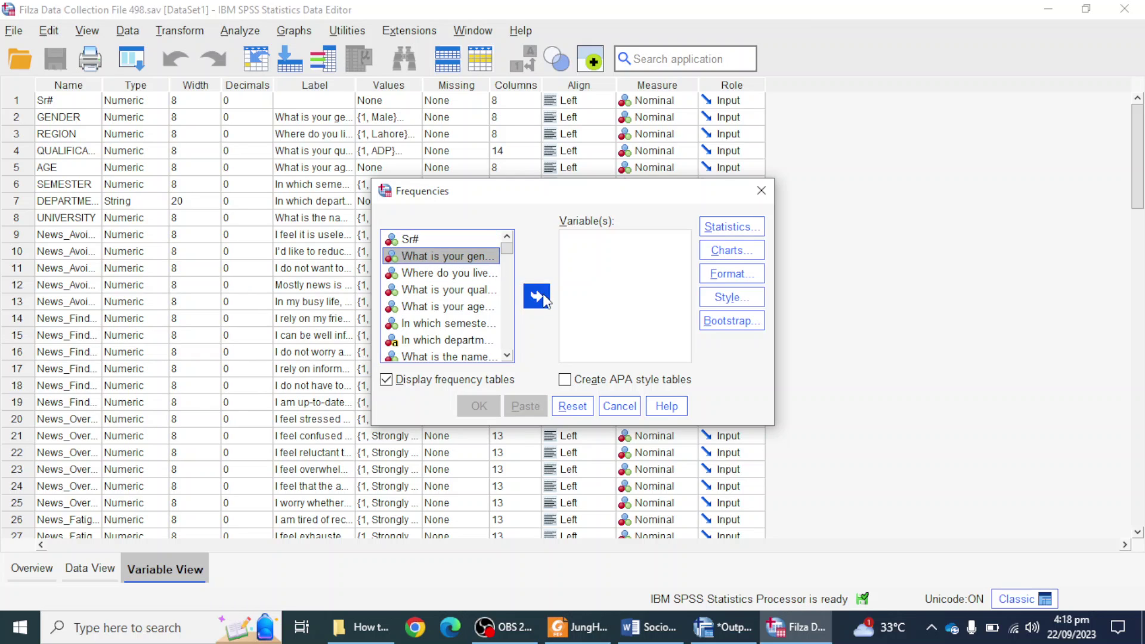
pyautogui.click(536, 297)
pyautogui.click(453, 256)
pyautogui.click(535, 296)
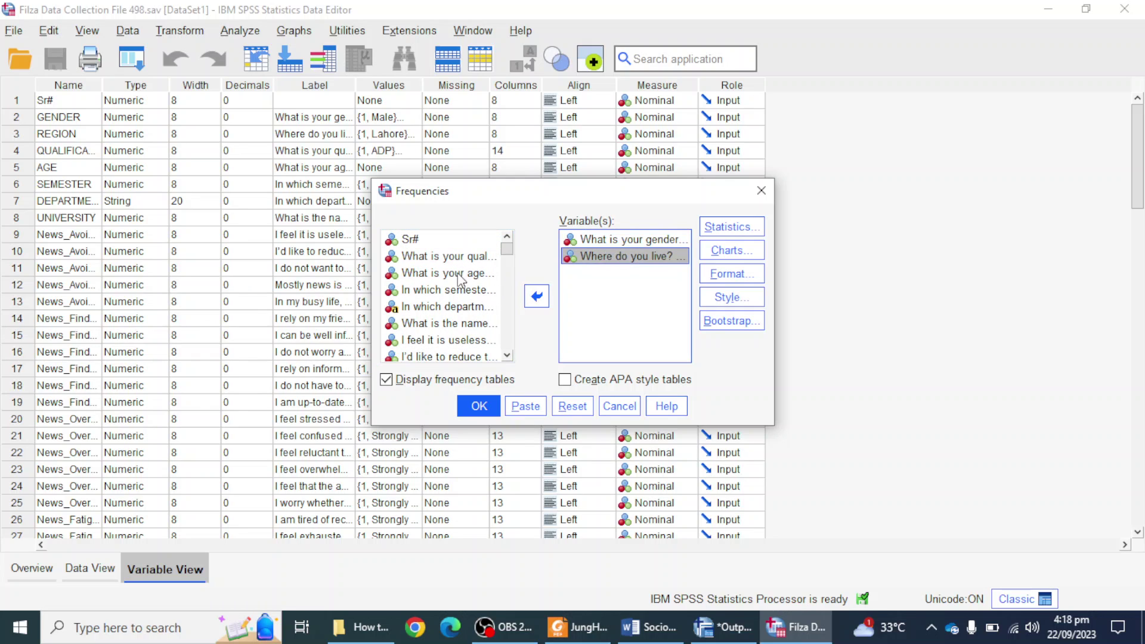
pyautogui.doubleClick(461, 257)
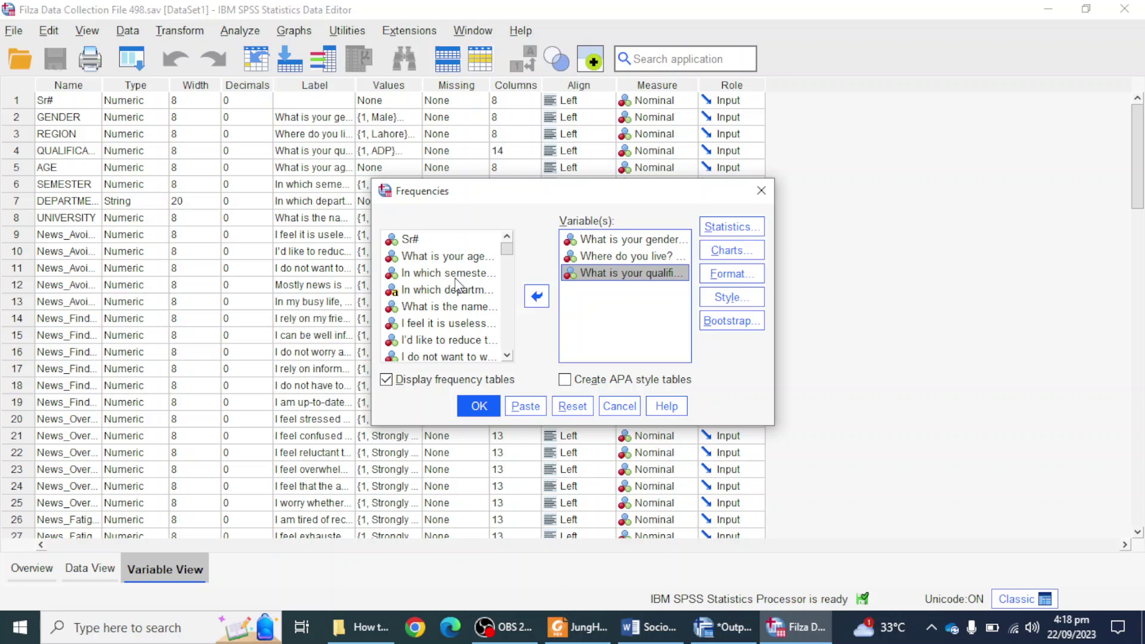
pyautogui.click(457, 274)
pyautogui.click(539, 304)
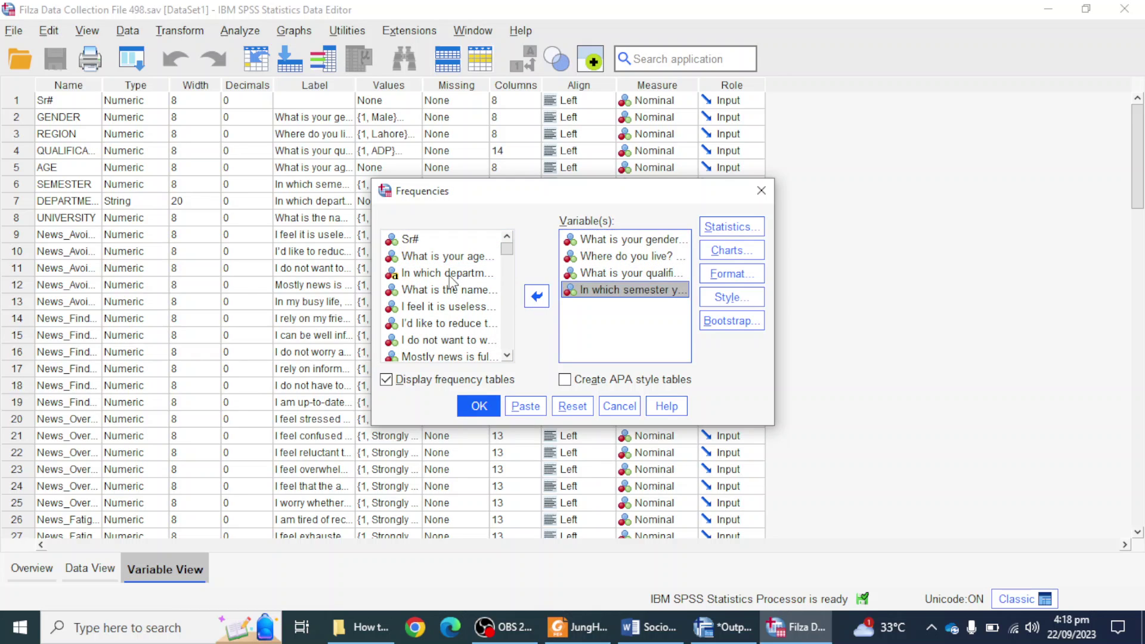
pyautogui.click(453, 277)
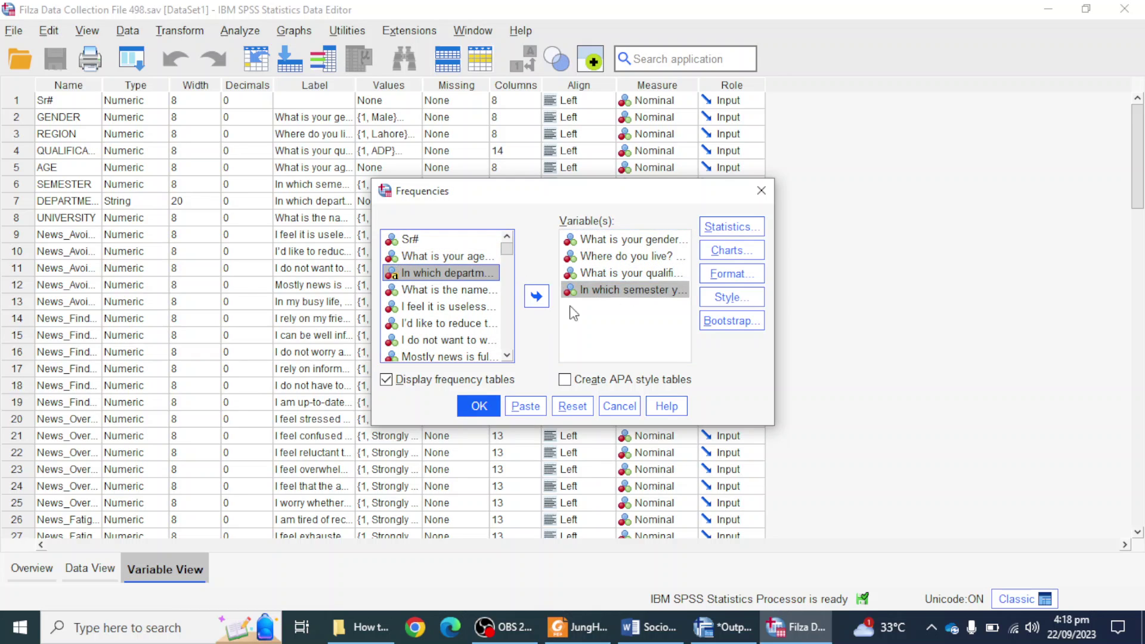
pyautogui.click(537, 297)
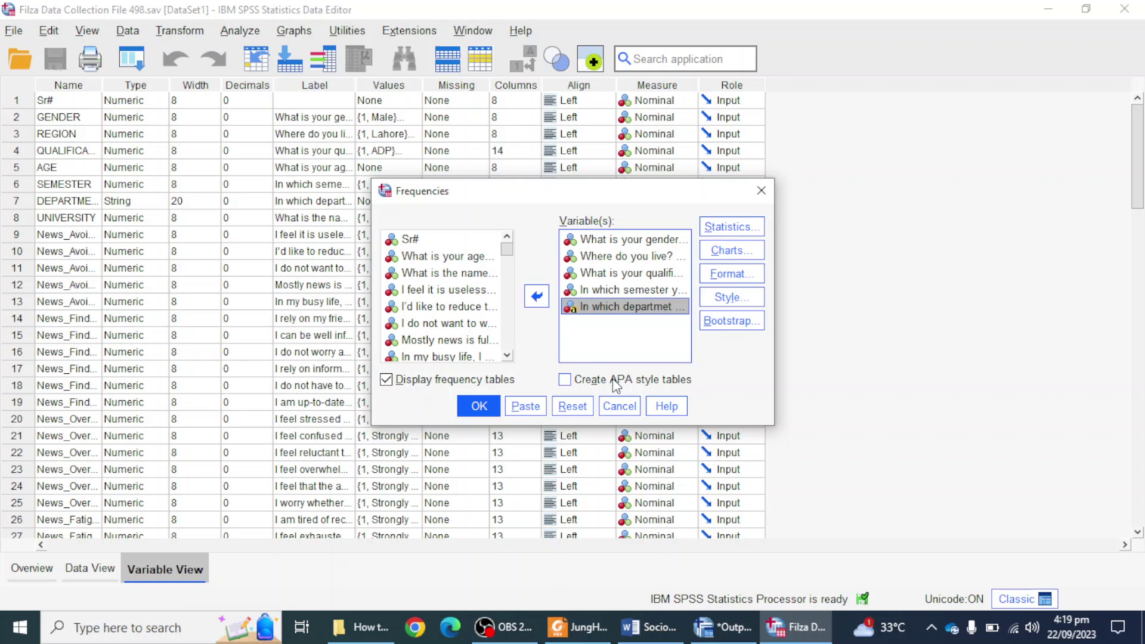
# Step: Enable APA style tables and run the frequency analysis
pyautogui.click(570, 384)
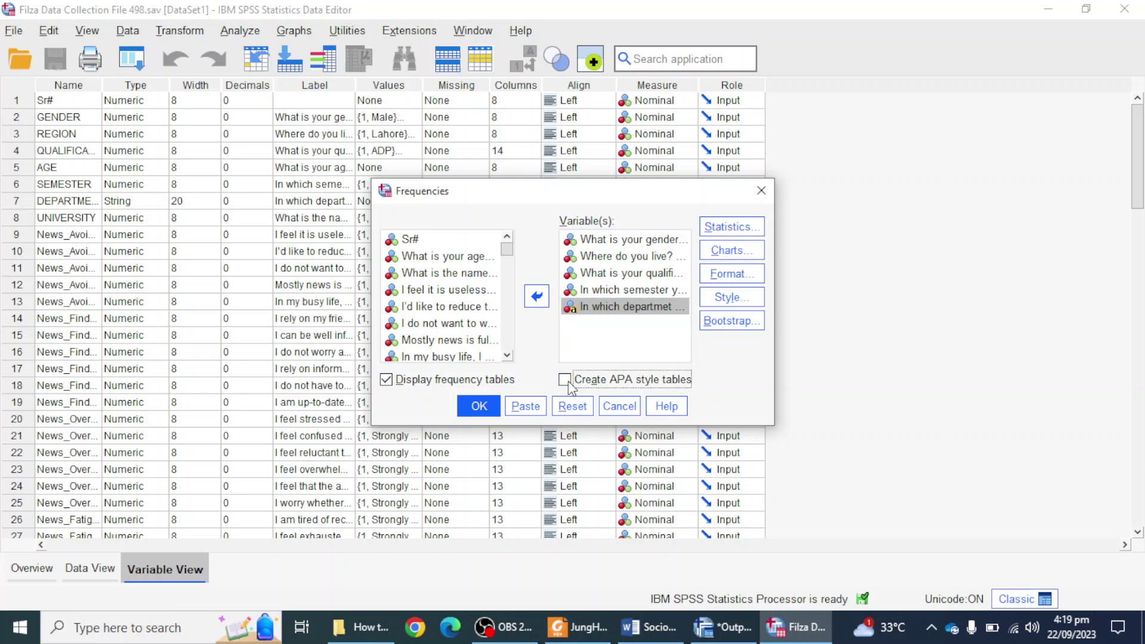
pyautogui.click(566, 381)
pyautogui.click(479, 408)
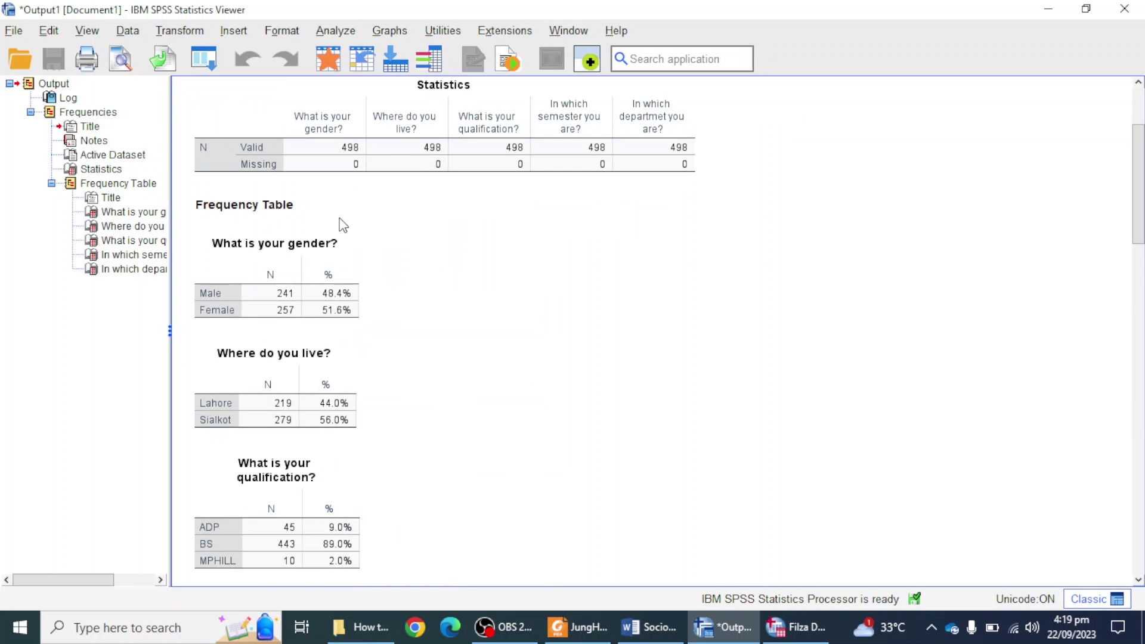
# Step: Copy the gender, residence and qualification frequency tables from the output into a new blank Word document
pyautogui.click(333, 279)
pyautogui.scroll(-3, 540, 304)
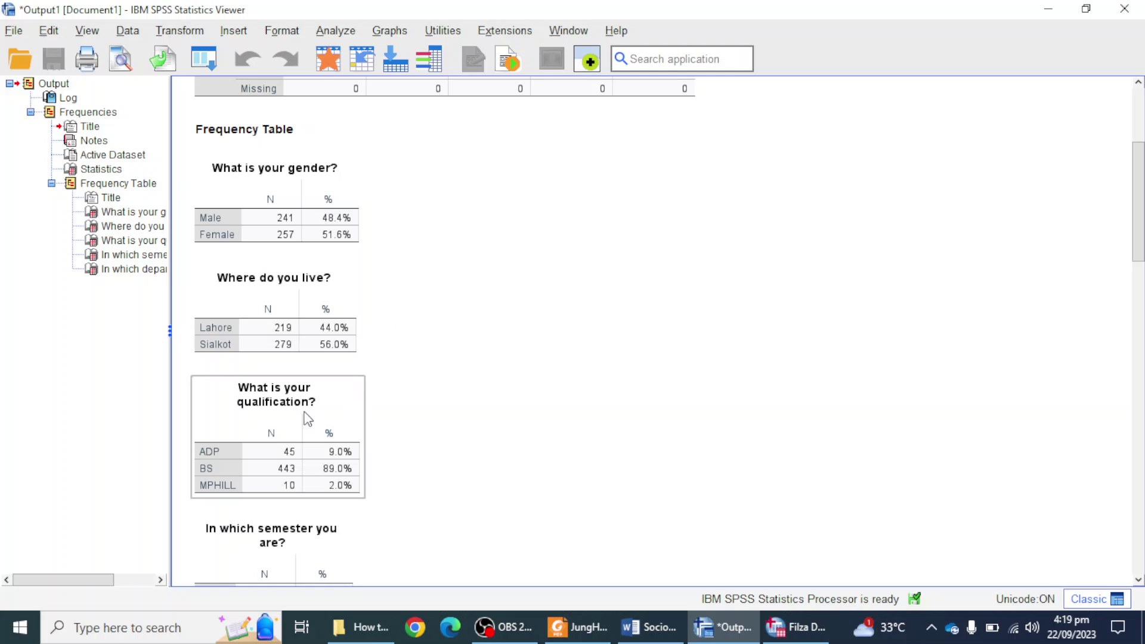
pyautogui.scroll(-3, 378, 427)
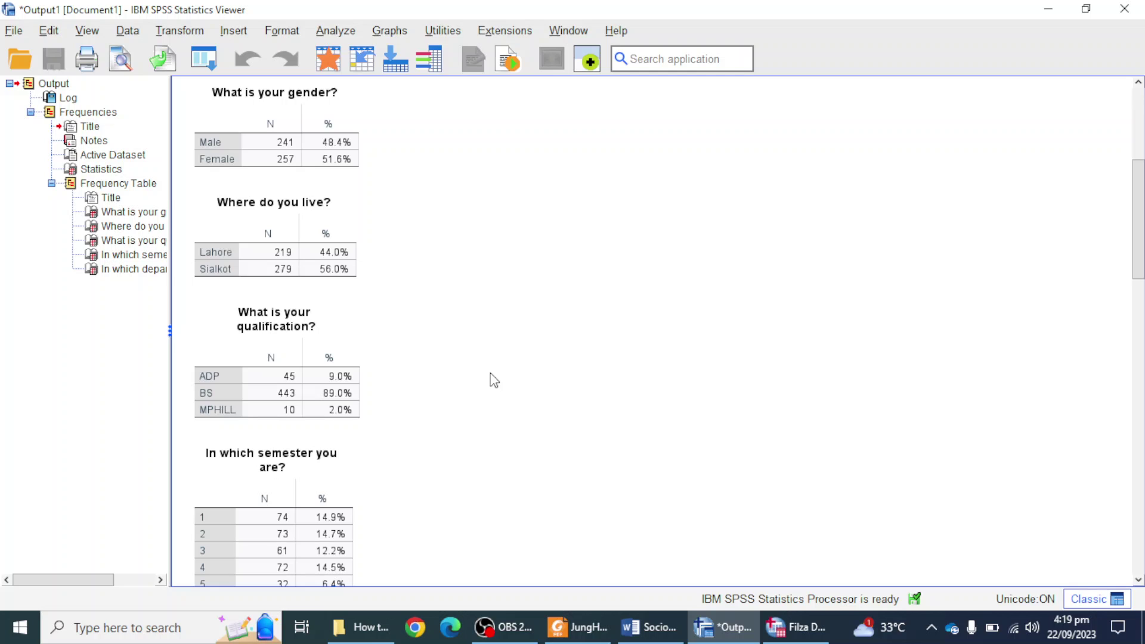
pyautogui.click(317, 146)
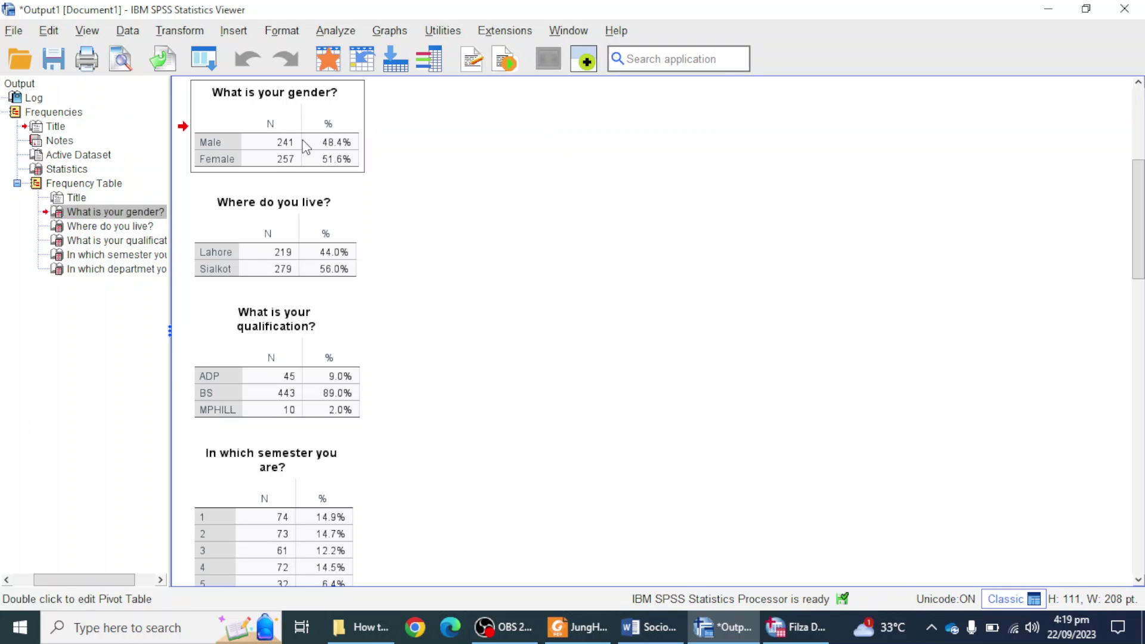
pyautogui.keyDown('ctrl'); pyautogui.click(317, 250); pyautogui.keyUp('ctrl')
pyautogui.keyDown('ctrl'); pyautogui.click(286, 384); pyautogui.keyUp('ctrl')
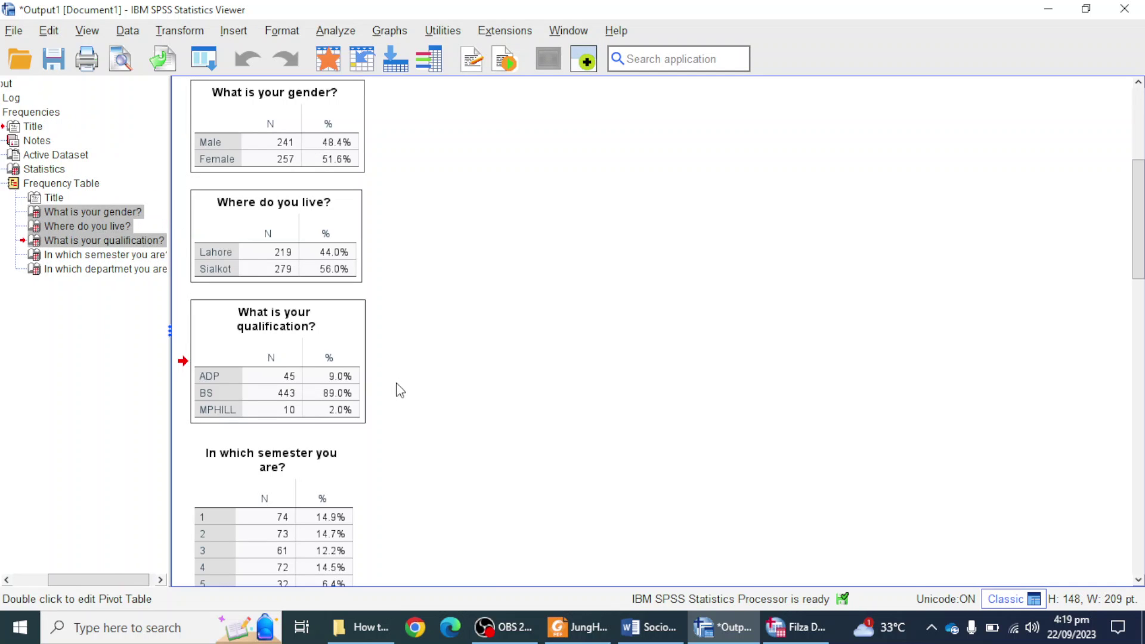
pyautogui.rightClick(648, 626)
pyautogui.click(620, 539)
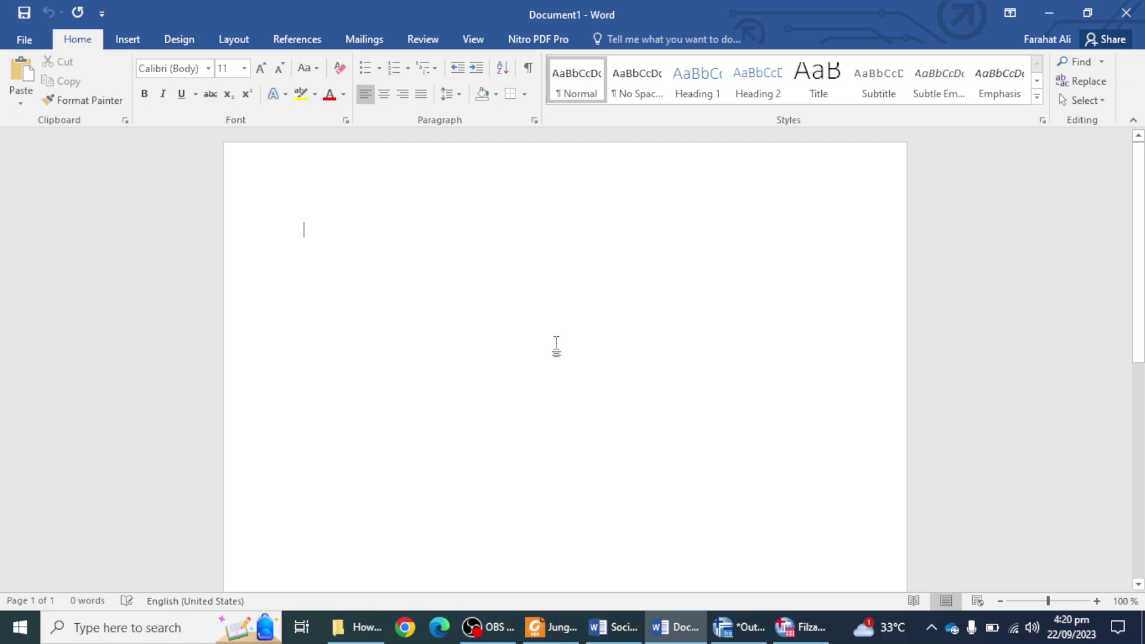
pyautogui.write('What is your gender? N\t% Male\t241\t48.4% Female\t257\t51.6% Where do you live? N\t% Lahore\t219\t44.0% Sialkot\t279\t56.0% What is your qualification? N\t% ADP\t45\t9.0% BS\t443\t89.0% MPHILL\t10\t2.0%')
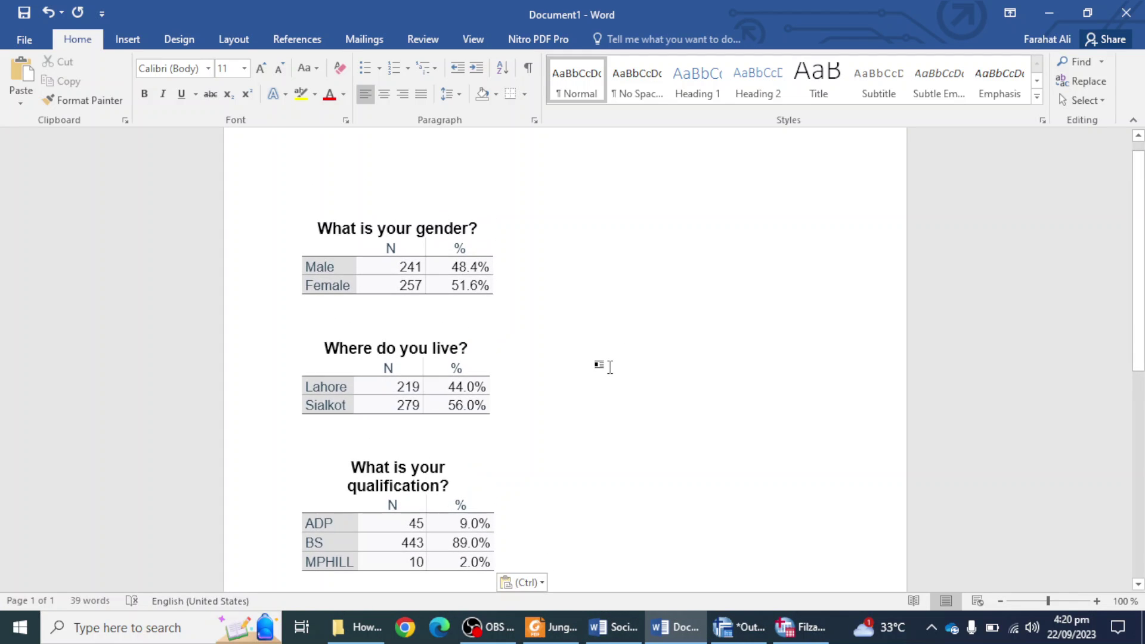
# Step: Switch to the JungHoonLee2012_2.pdf file in Foxit and examine the layout of Table 5.1, Demographic Profile of Survey Respondents
pyautogui.click(523, 325)
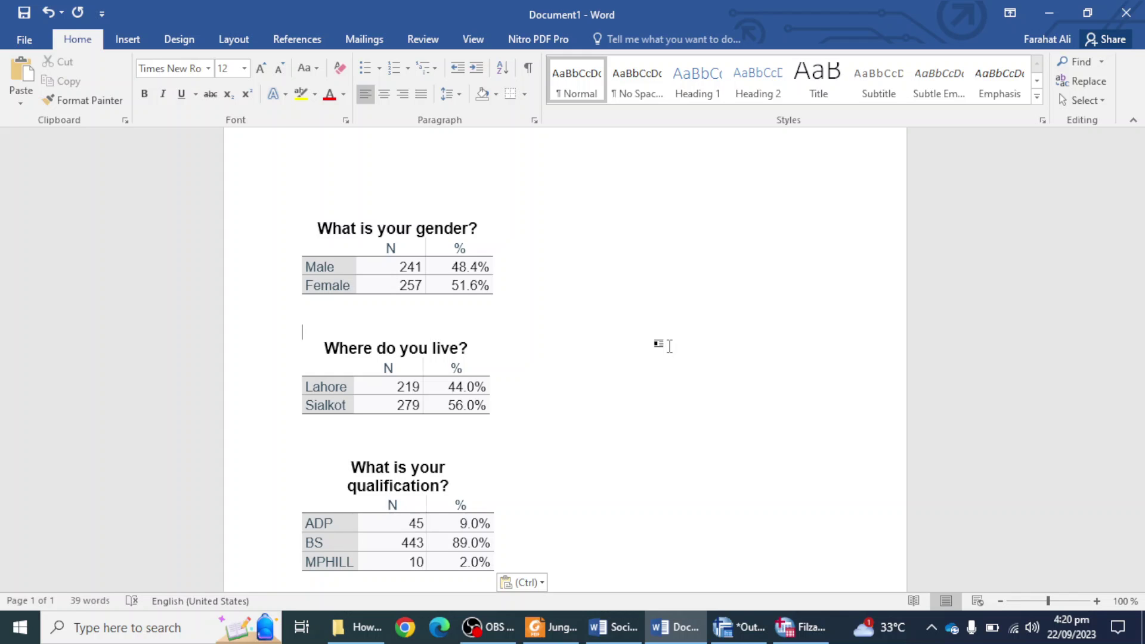
pyautogui.click(555, 632)
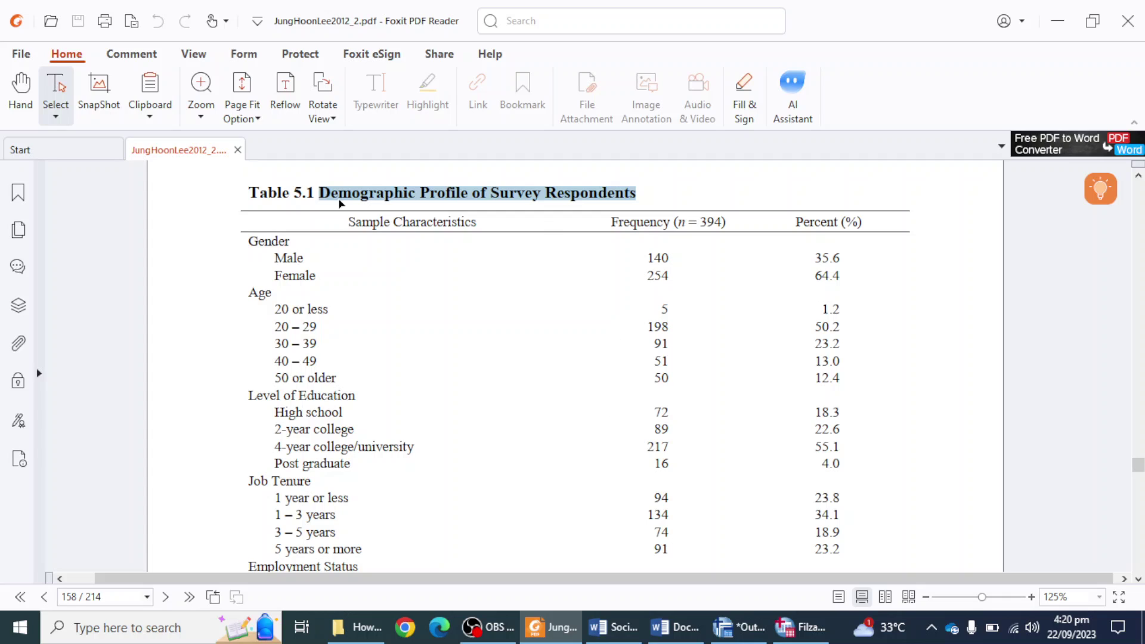
pyautogui.click(323, 196)
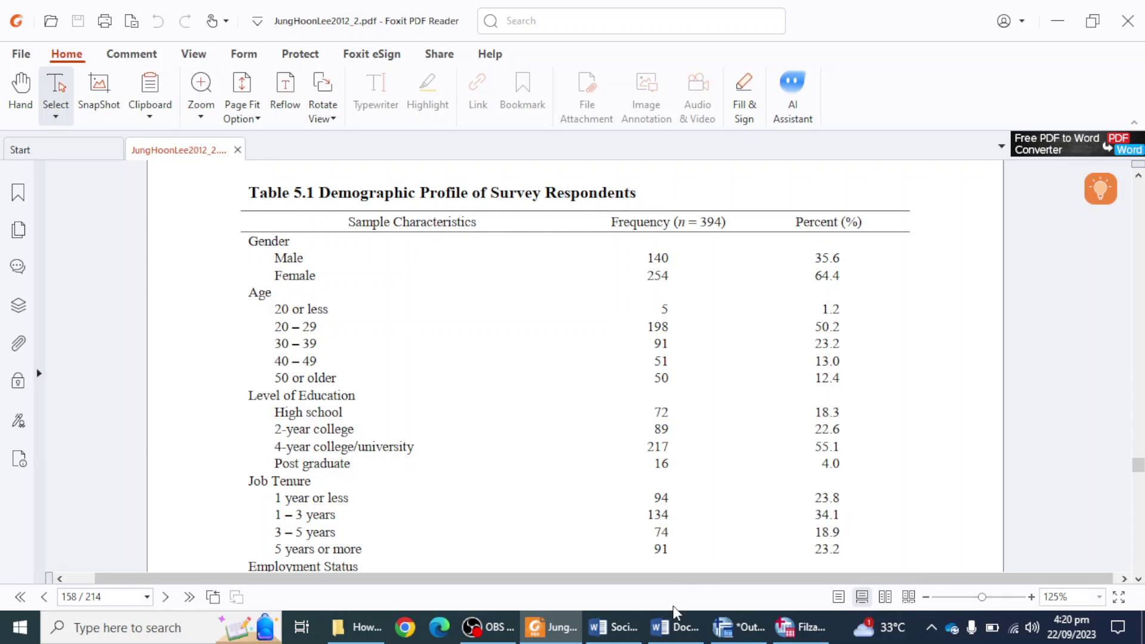
# Step: Switch to the Sociodemographic Characteristics of Participants at Baseline Word document and start a new page after the title
pyautogui.click(676, 627)
pyautogui.click(620, 627)
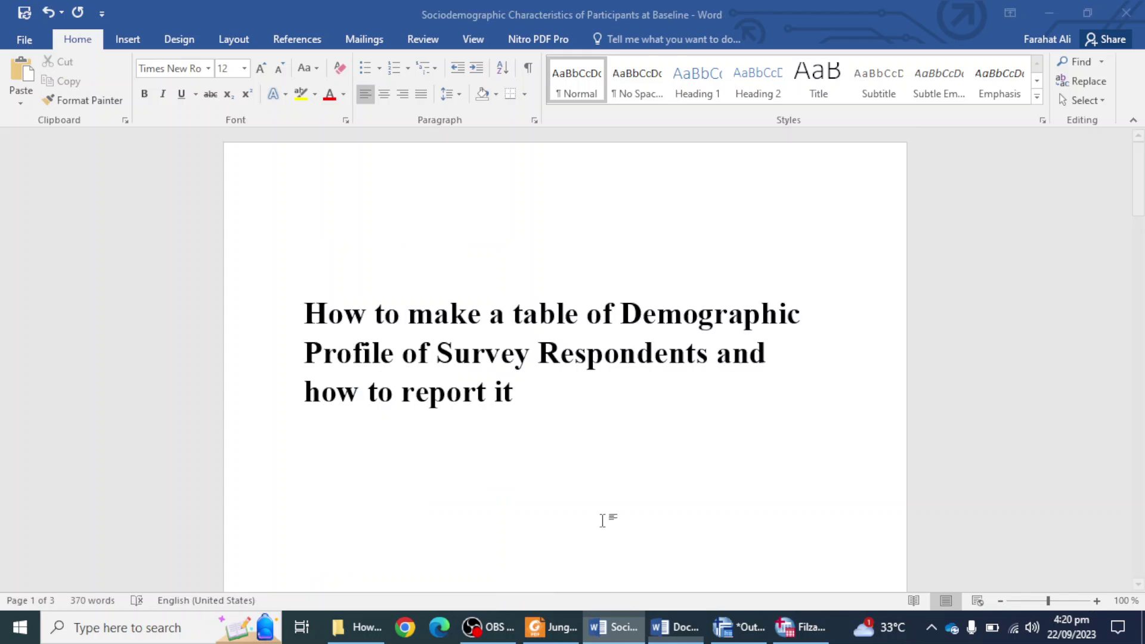
pyautogui.click(559, 409)
pyautogui.hotkey('ctrl', 'Return')
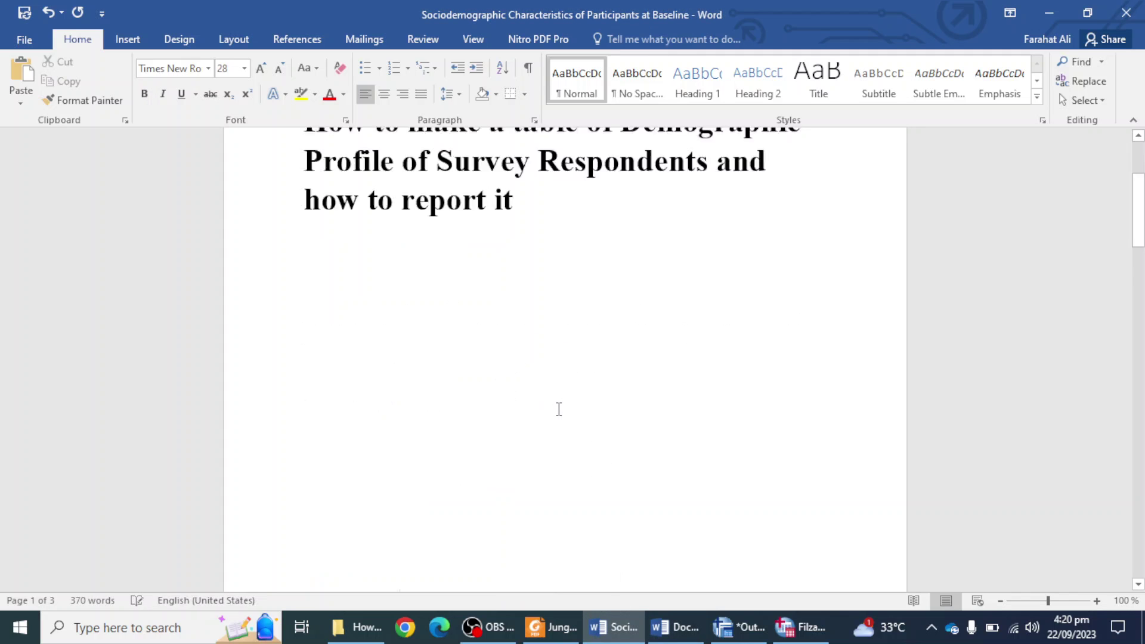
pyautogui.scroll(-3, 575, 397)
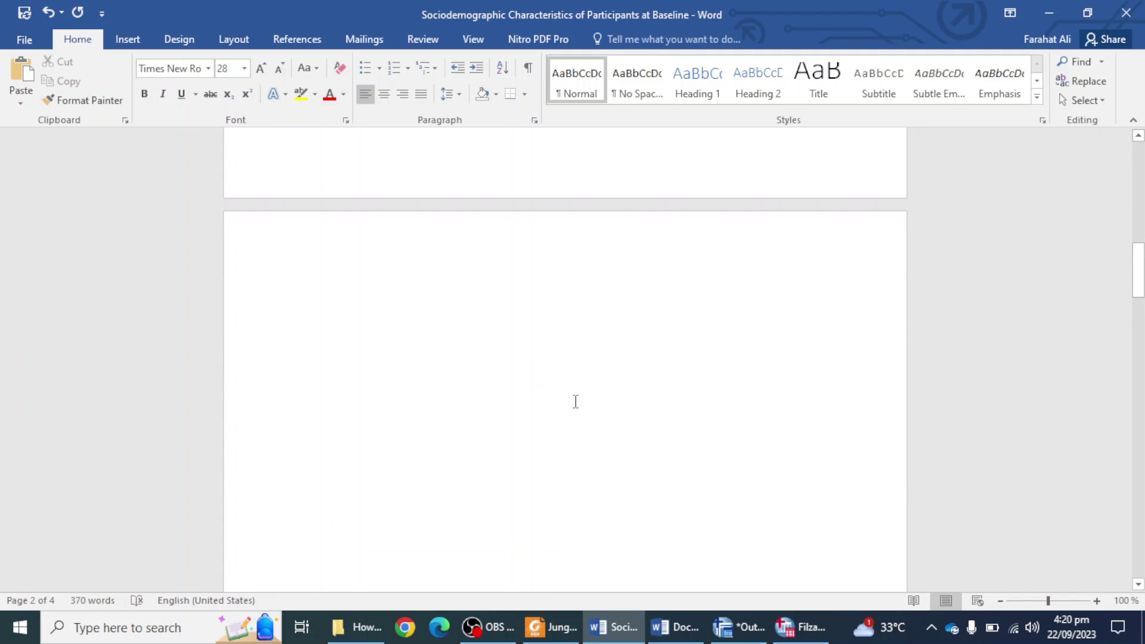
# Step: Insert a table with three columns and six rows on the new page
pyautogui.click(138, 39)
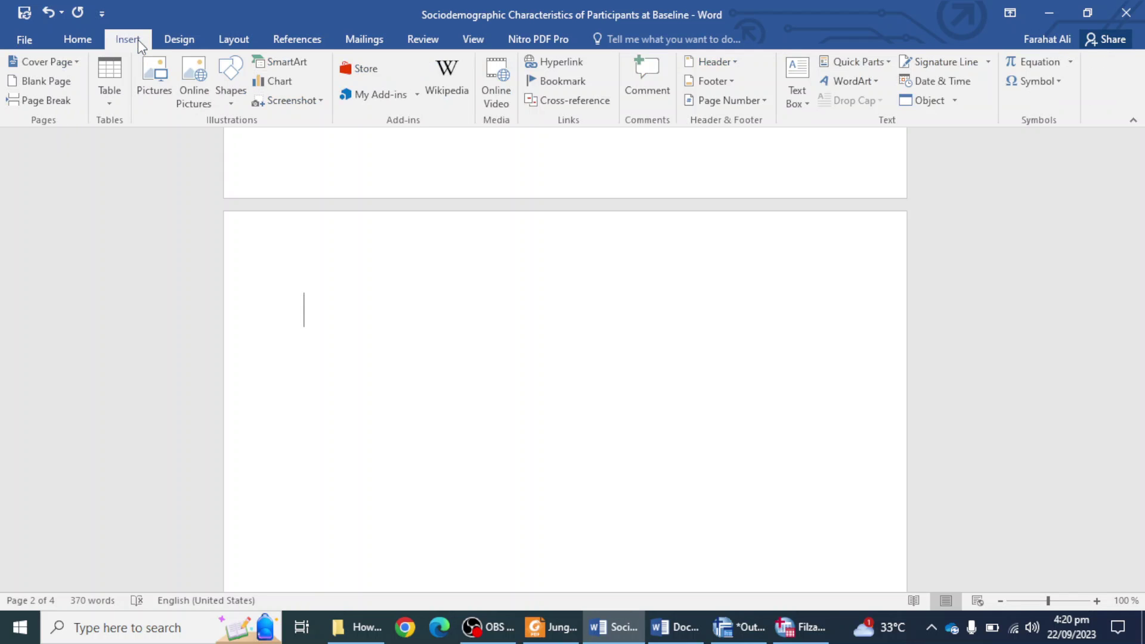
pyautogui.click(109, 103)
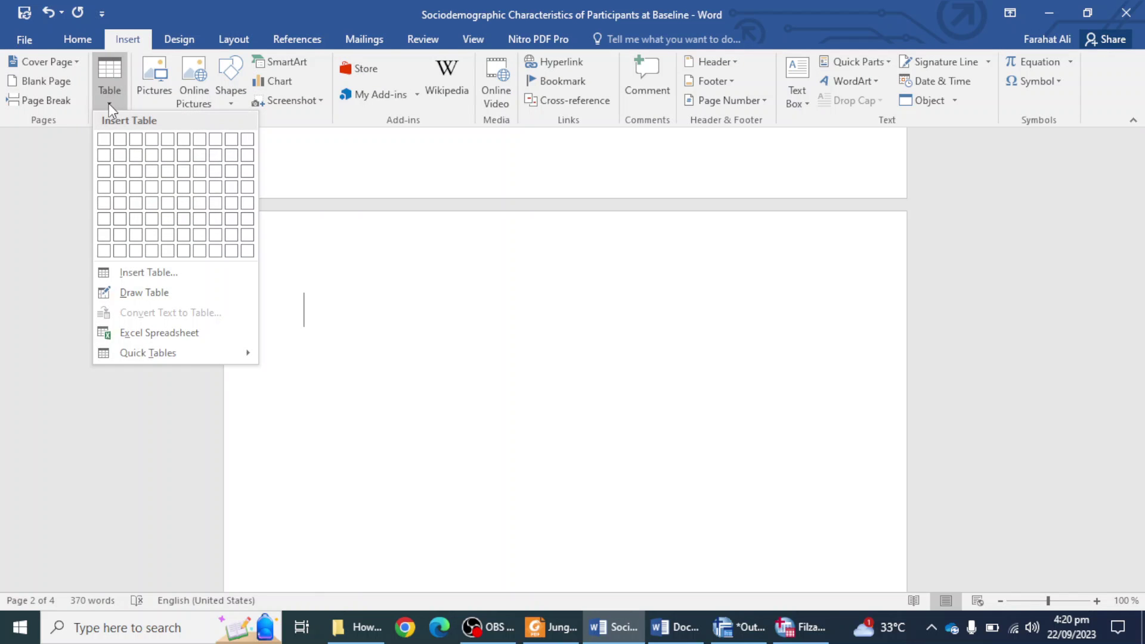
pyautogui.click(136, 216)
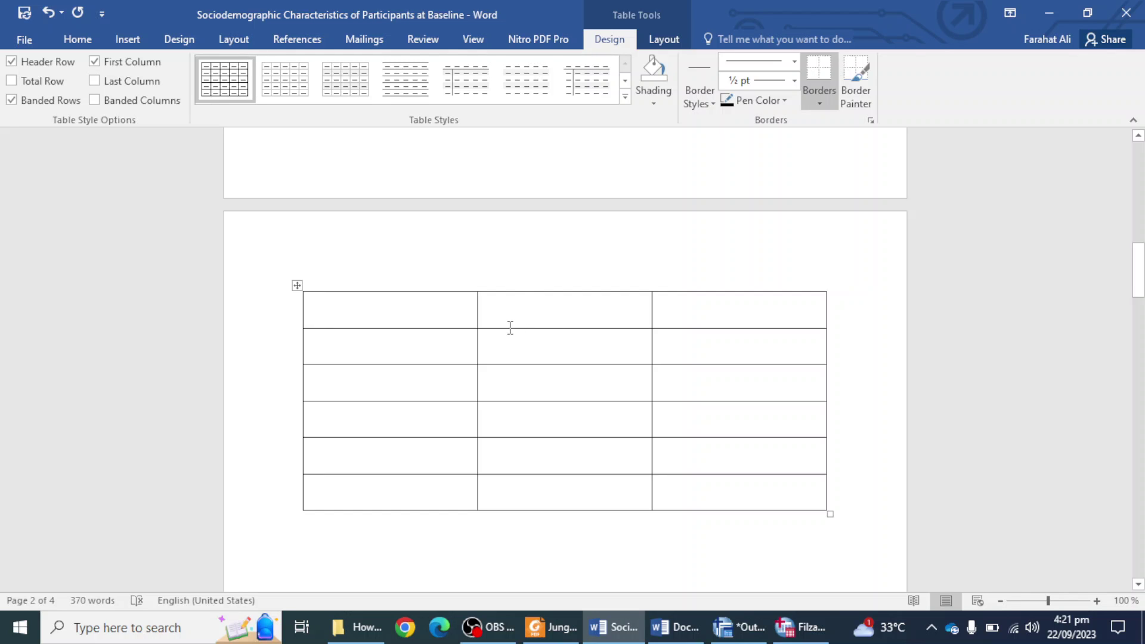
# Step: Enter "Sample Characteristics" as the table's first column header and correct its capitalization
pyautogui.write('Sample ')
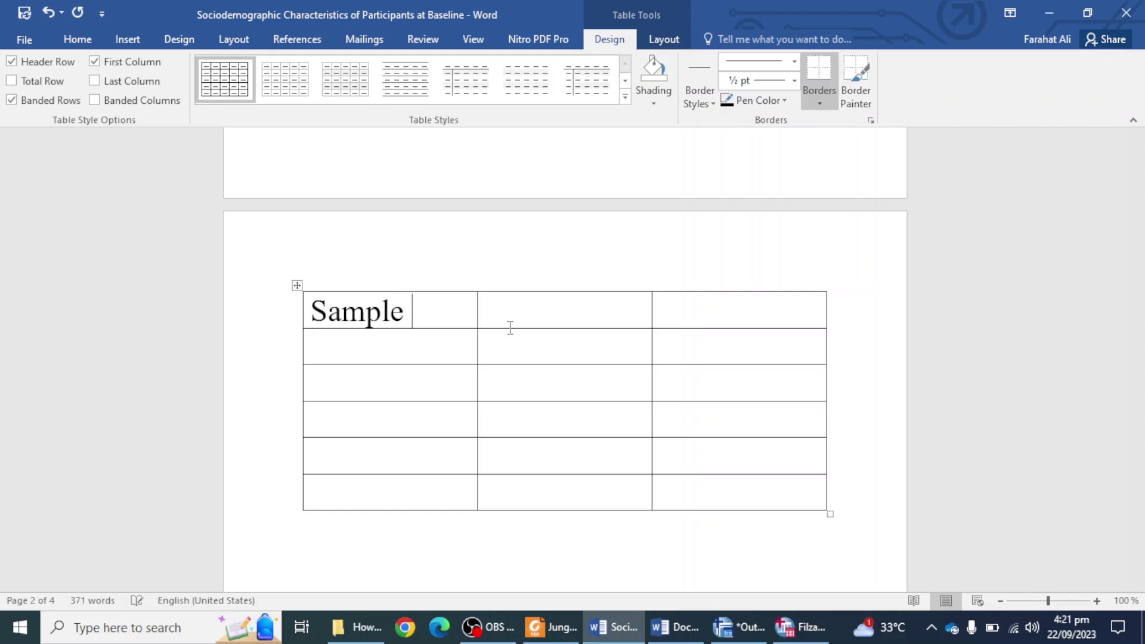
pyautogui.write('CharaCTER')
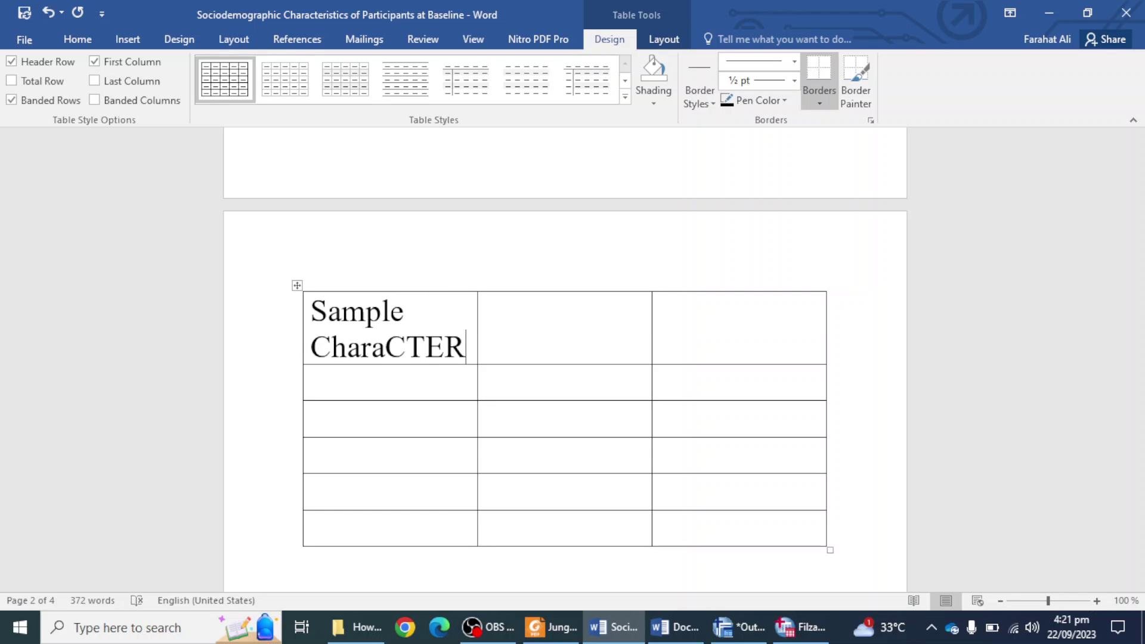
pyautogui.write('ISTICS')
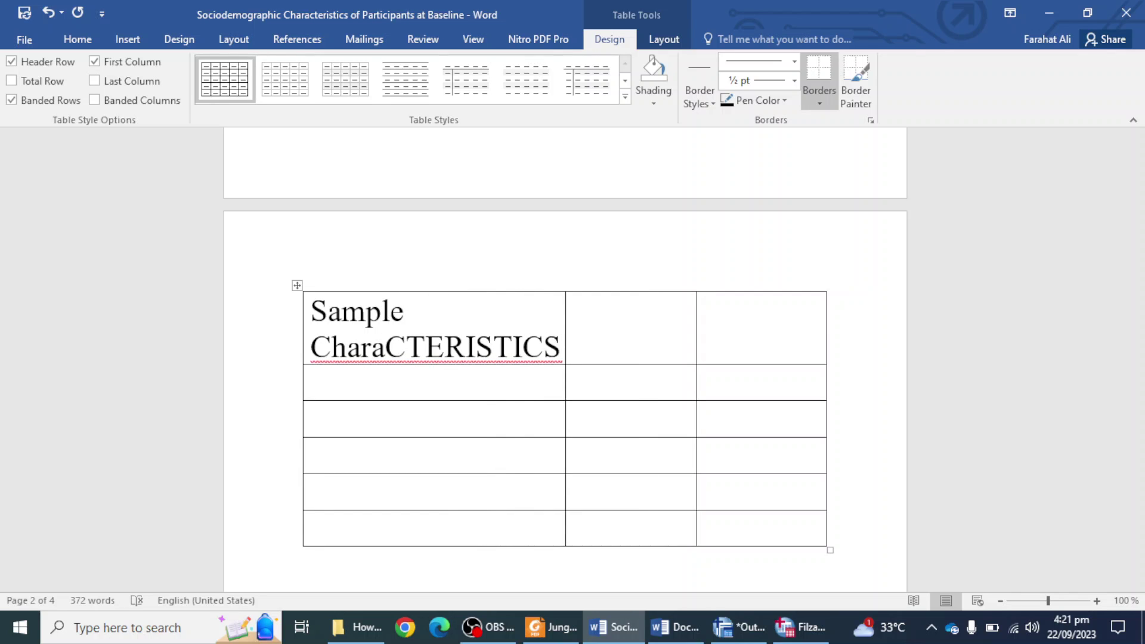
pyautogui.press('Left')
pyautogui.press('Left')
pyautogui.press('Left')
pyautogui.press('Left')
pyautogui.press('Left')
pyautogui.rightClick(568, 363)
pyautogui.press('Escape')
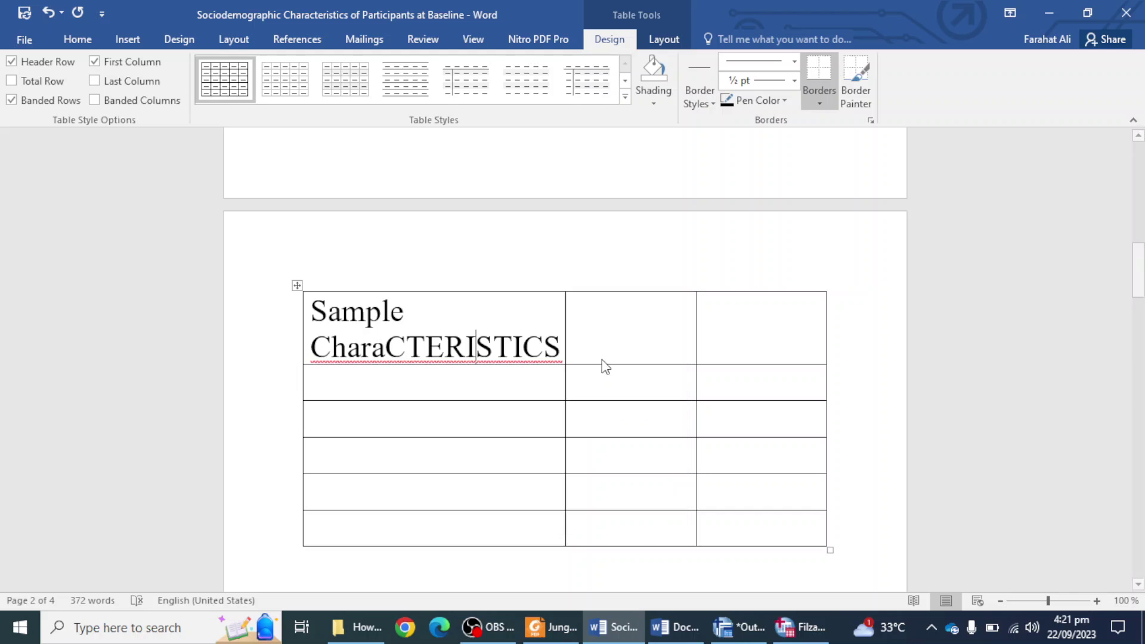
# Step: Enter "Freqeuncy" as the second column header, correcting its capitalization, and move to the third header cell
pyautogui.click(605, 341)
pyautogui.write('fREWU=')
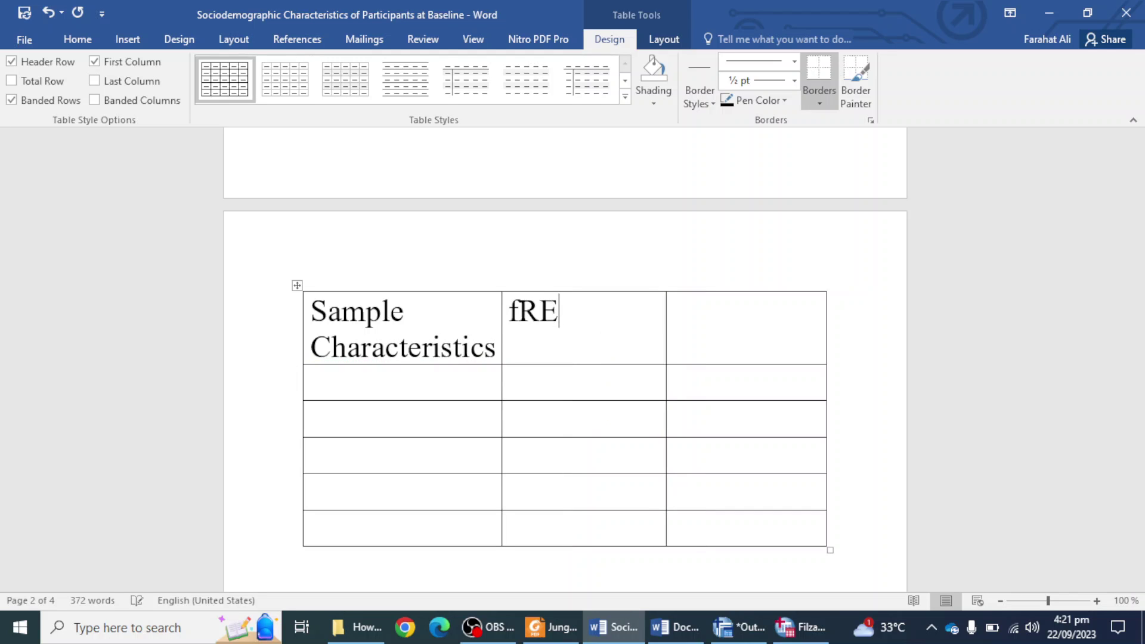
pyautogui.press('BackSpace')
pyautogui.press('BackSpace')
pyautogui.press('BackSpace')
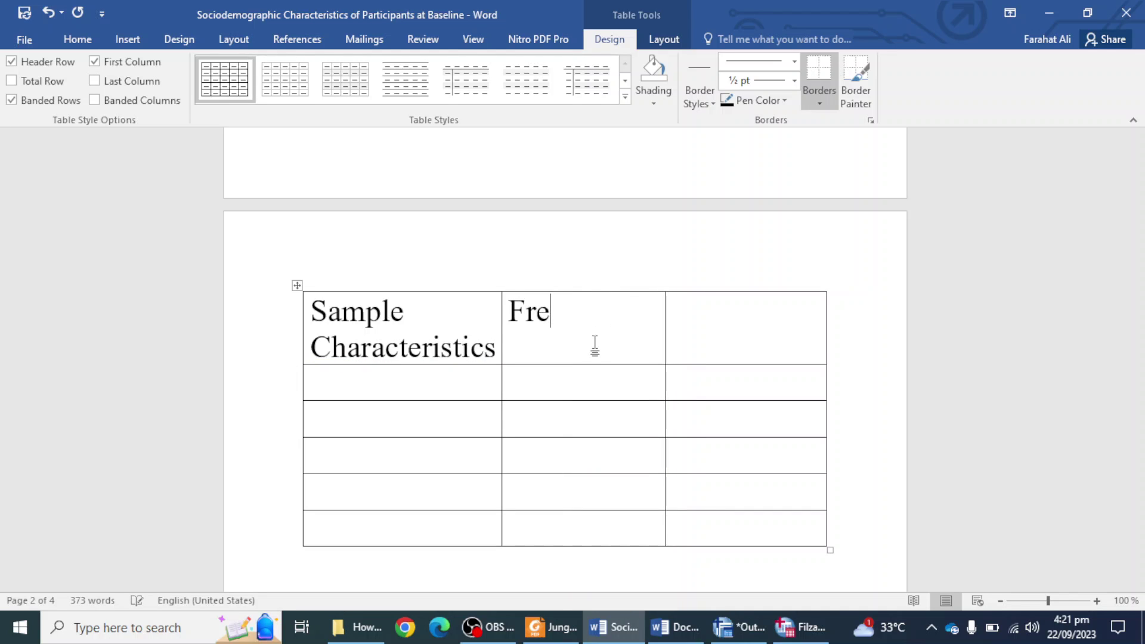
pyautogui.write('qeuncy')
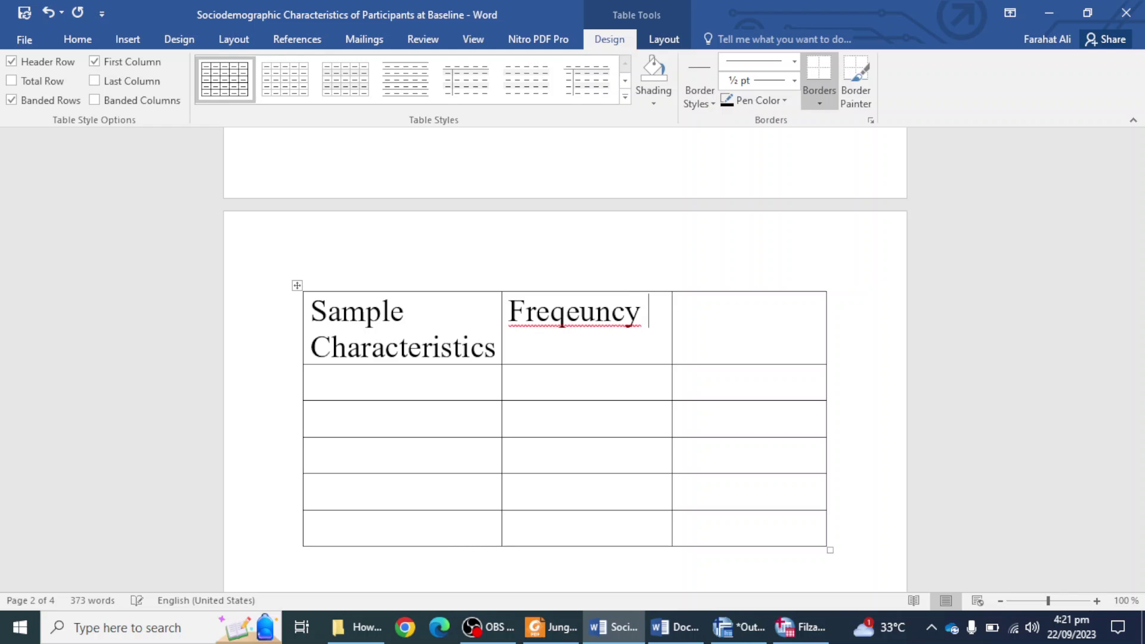
pyautogui.click(784, 317)
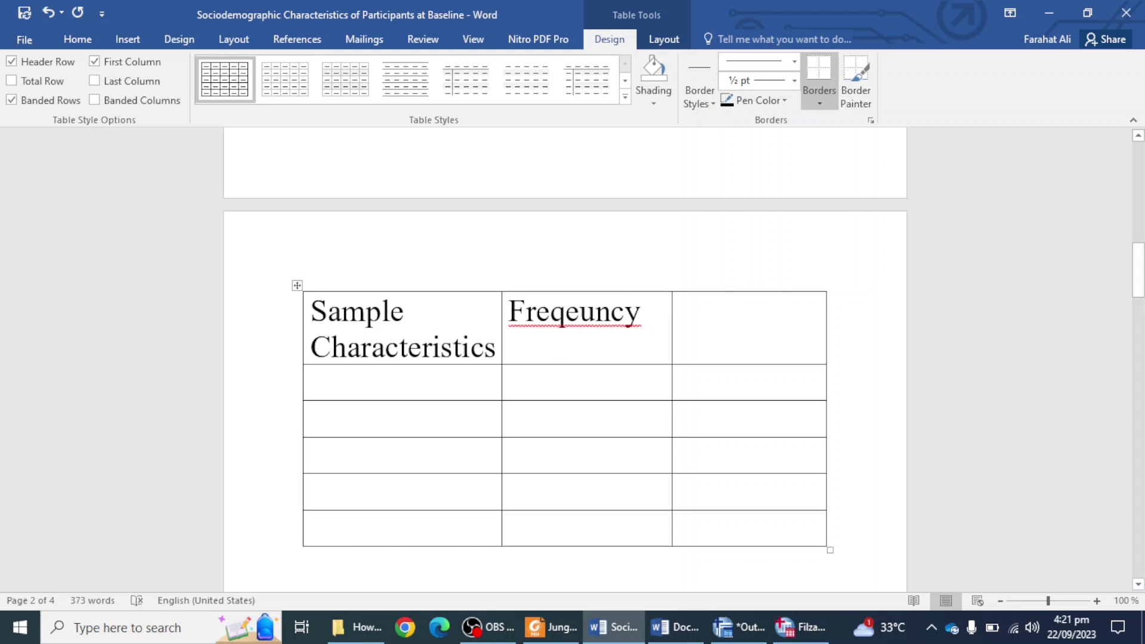
# Step: Enter "Percentage" as the third column header and correct the second header's spelling to "Frequency"
pyautogui.write('Percentafe')
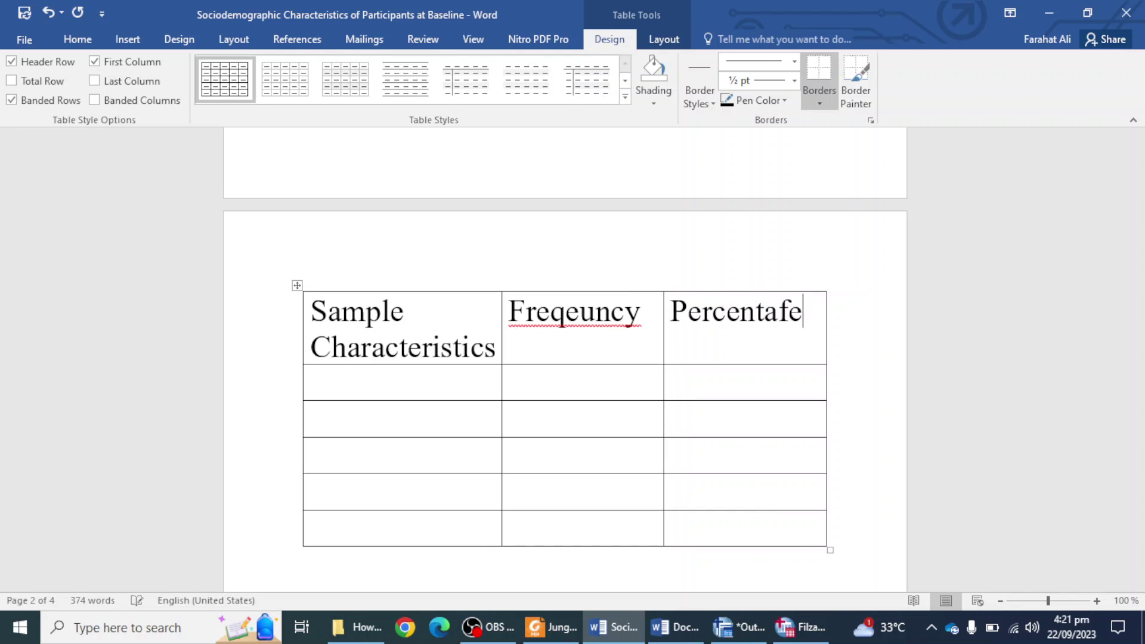
pyautogui.press('BackSpace')
pyautogui.press('BackSpace')
pyautogui.write('ge')
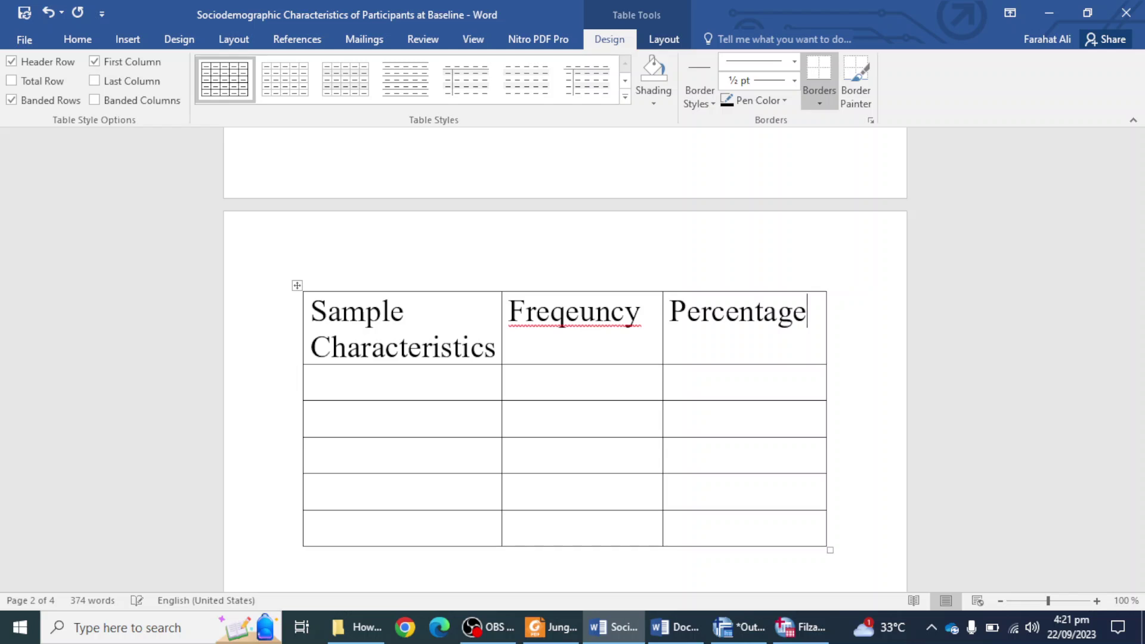
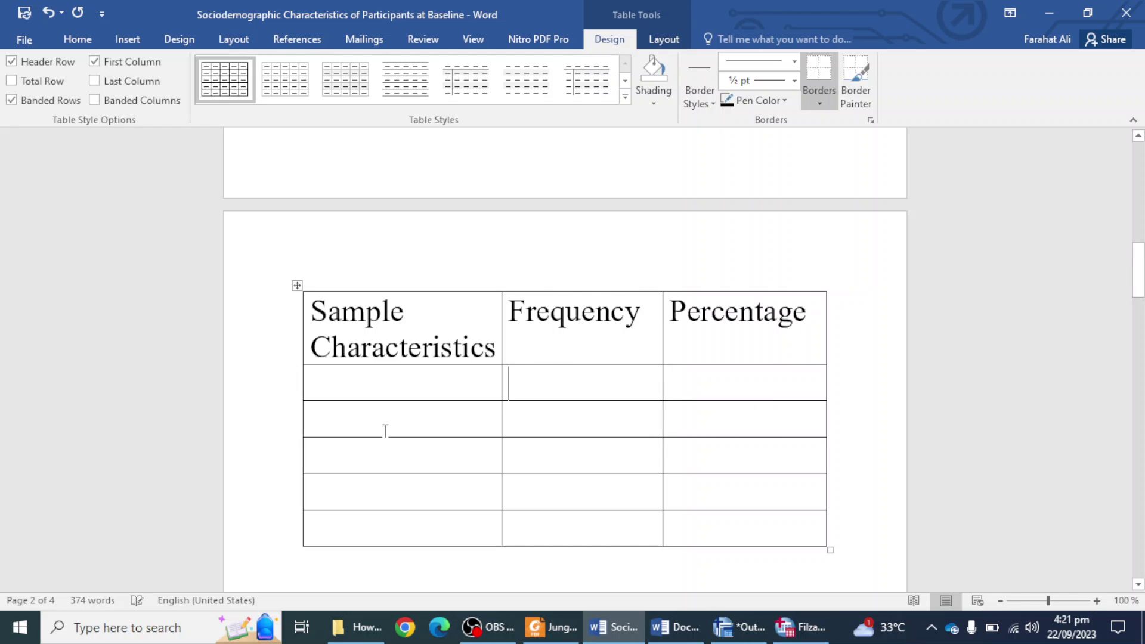
# Step: Fill the first column below the header with "Gender", "Male" and "Female", and move to the empty row below
pyautogui.write('Gender')
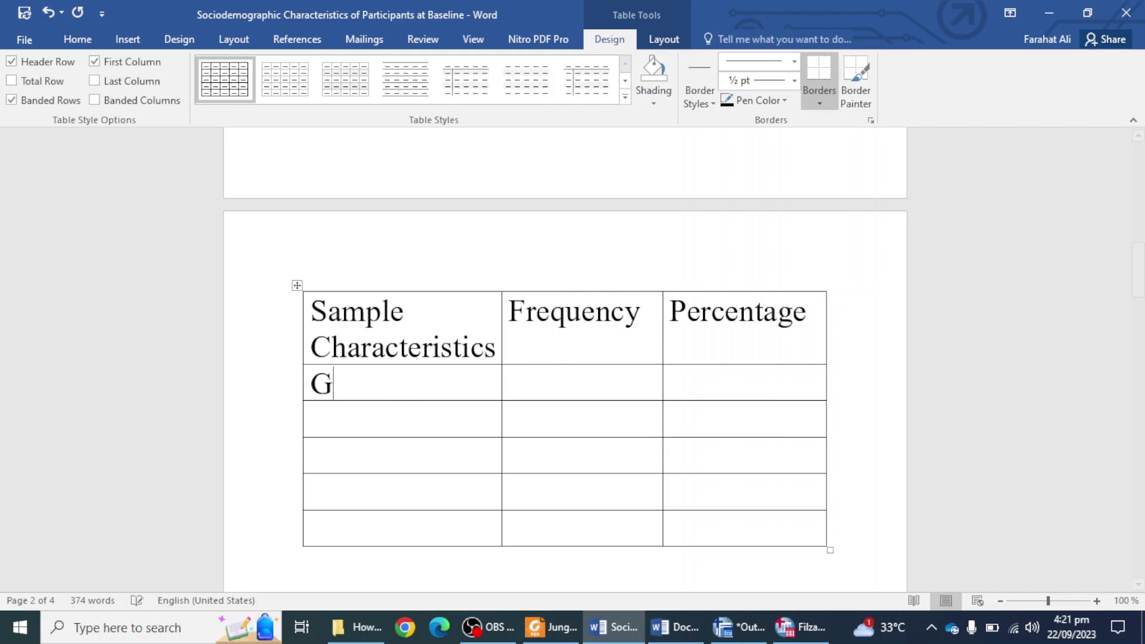
pyautogui.click(381, 420)
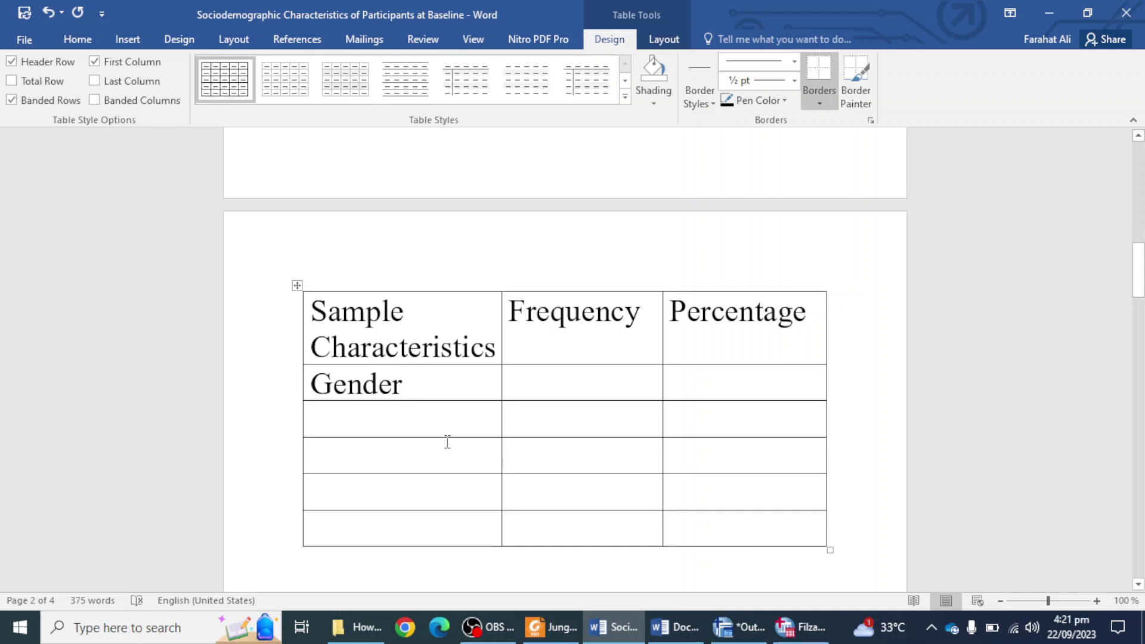
pyautogui.write('Male')
pyautogui.click(445, 441)
pyautogui.write('Female')
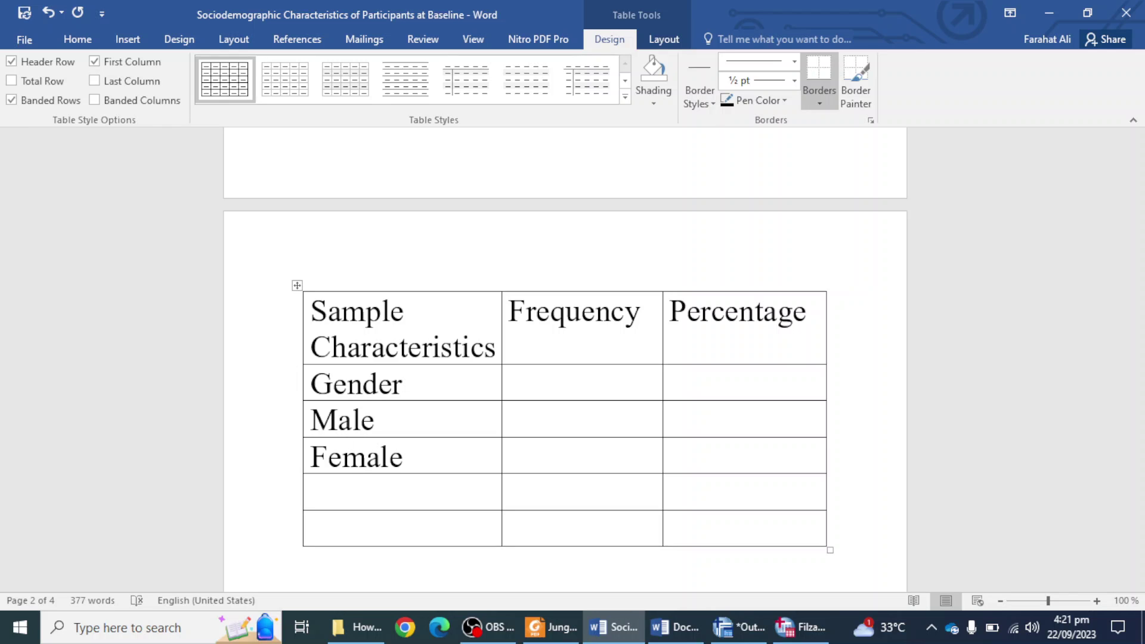
pyautogui.click(350, 514)
pyautogui.click(358, 498)
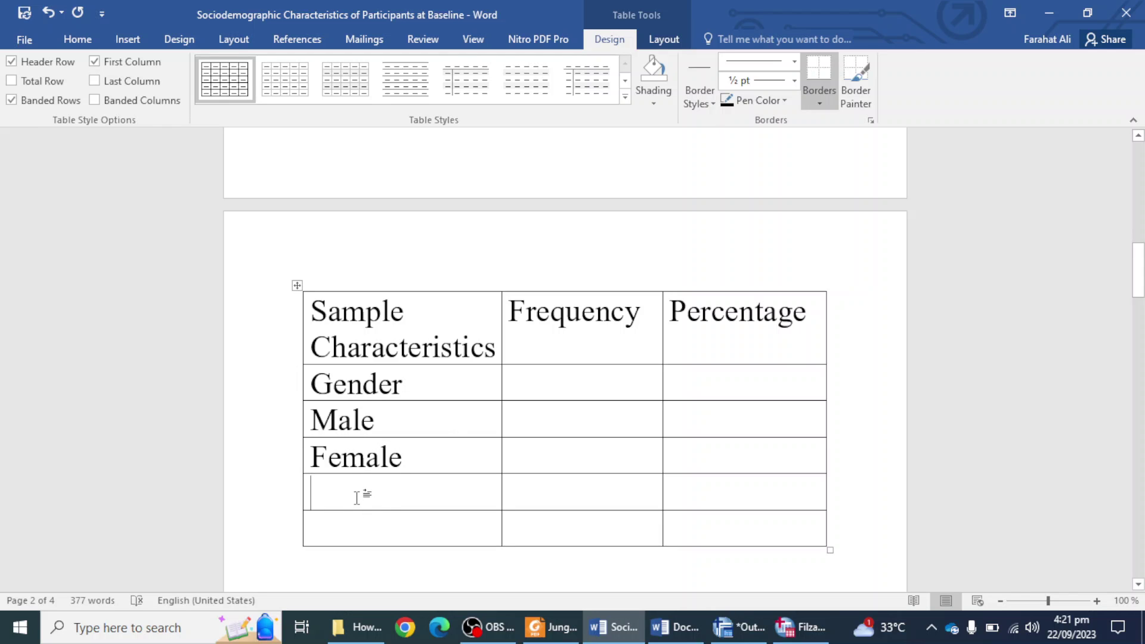
# Step: Switch to the JungHoonLee2012_2.pdf file and examine the layout and categories of Table 5.1, Demographic Profile of Survey Respondents
pyautogui.click(551, 627)
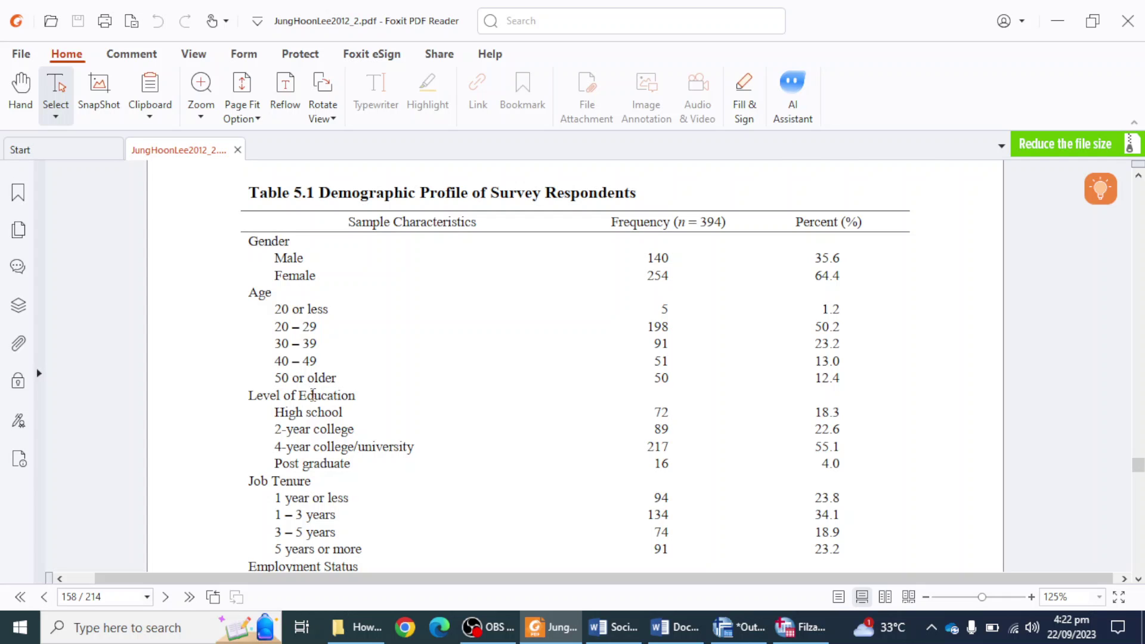
pyautogui.scroll(-10, 310, 394)
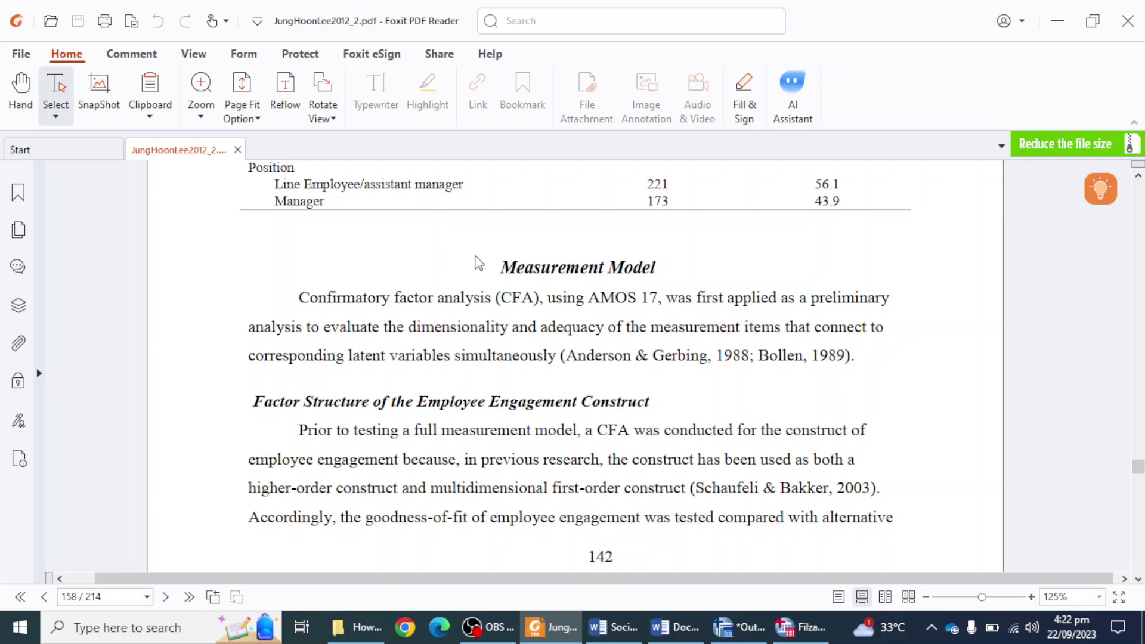
pyautogui.scroll(8, 496, 286)
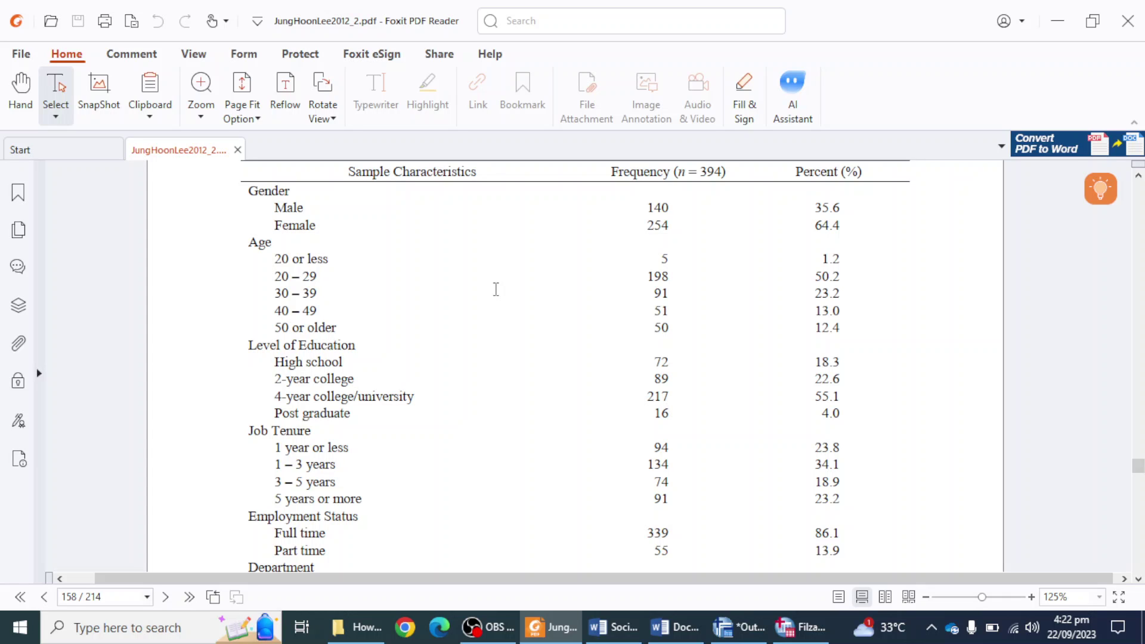
pyautogui.scroll(-3, 356, 426)
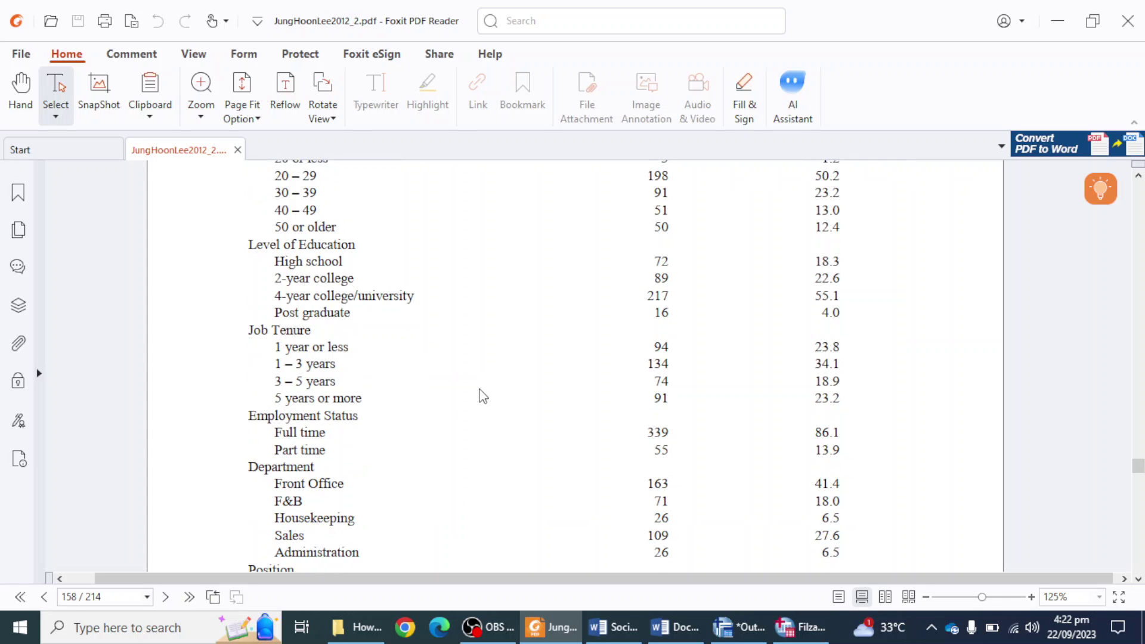
pyautogui.scroll(1, 482, 395)
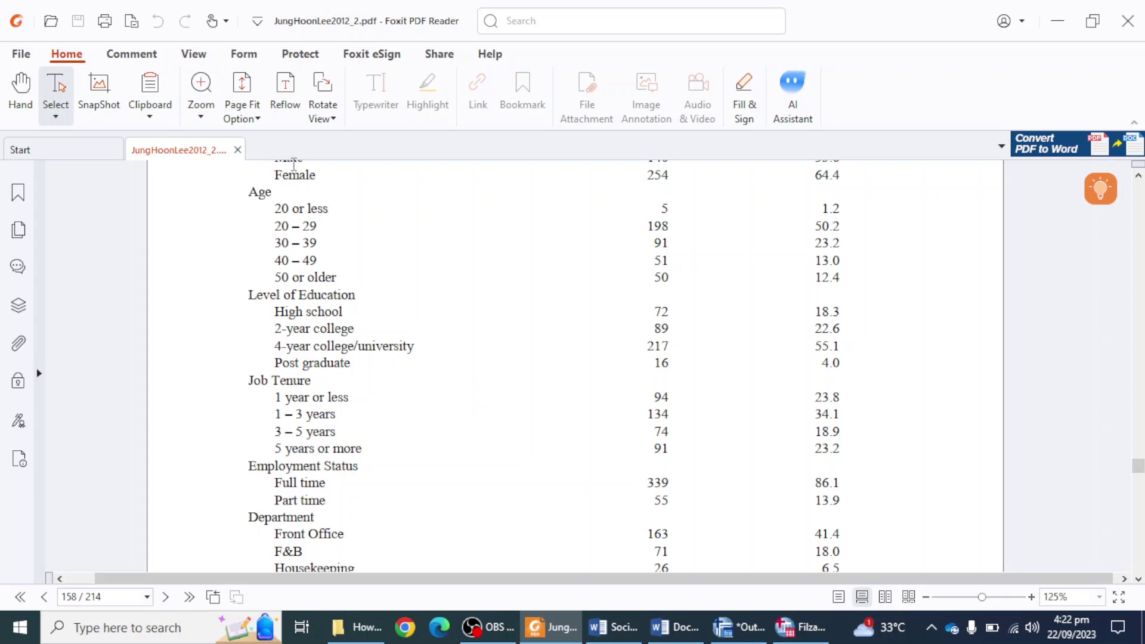
pyautogui.scroll(5, 451, 325)
pyautogui.scroll(-5, 440, 346)
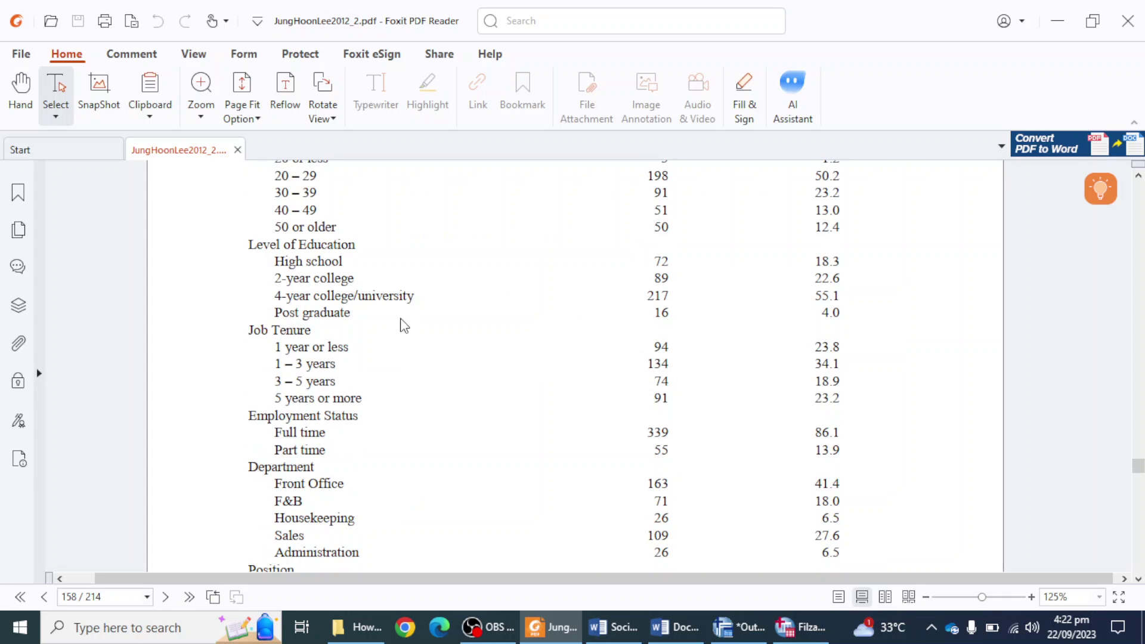
pyautogui.scroll(6, 555, 482)
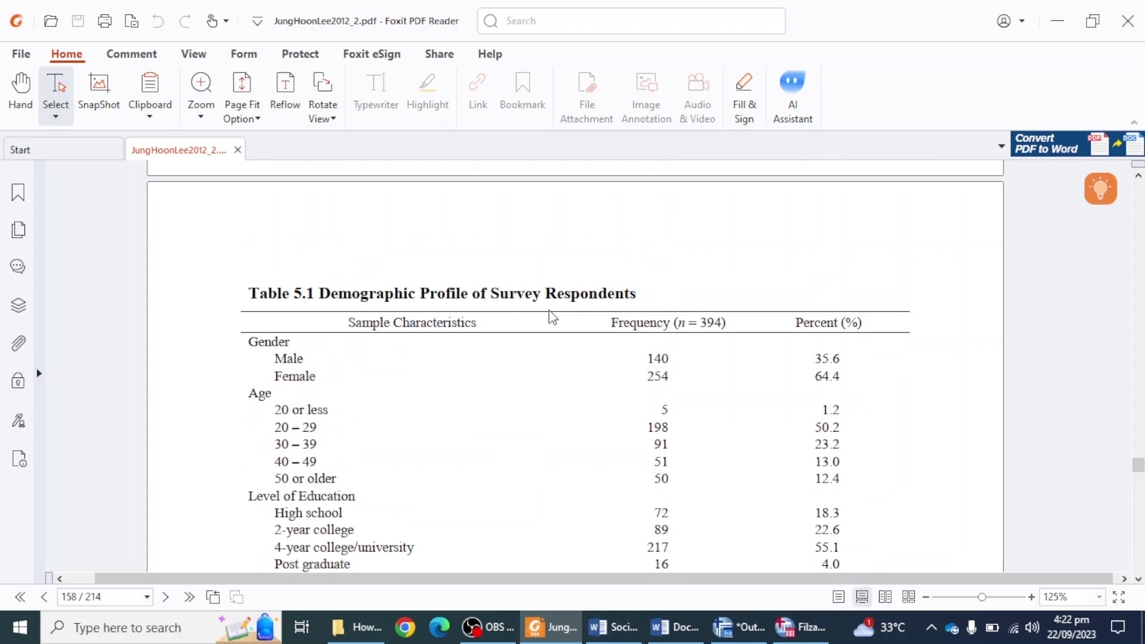
# Step: Return to the Word document and set the whole new table's font size to 12
pyautogui.click(614, 627)
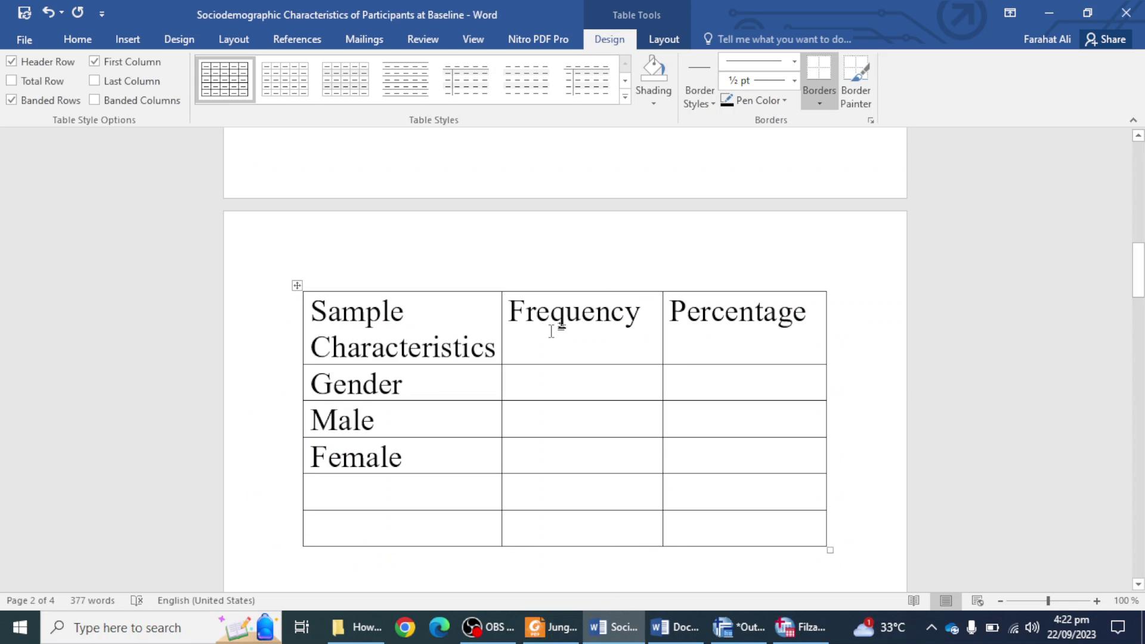
pyautogui.click(297, 285)
pyautogui.click(77, 39)
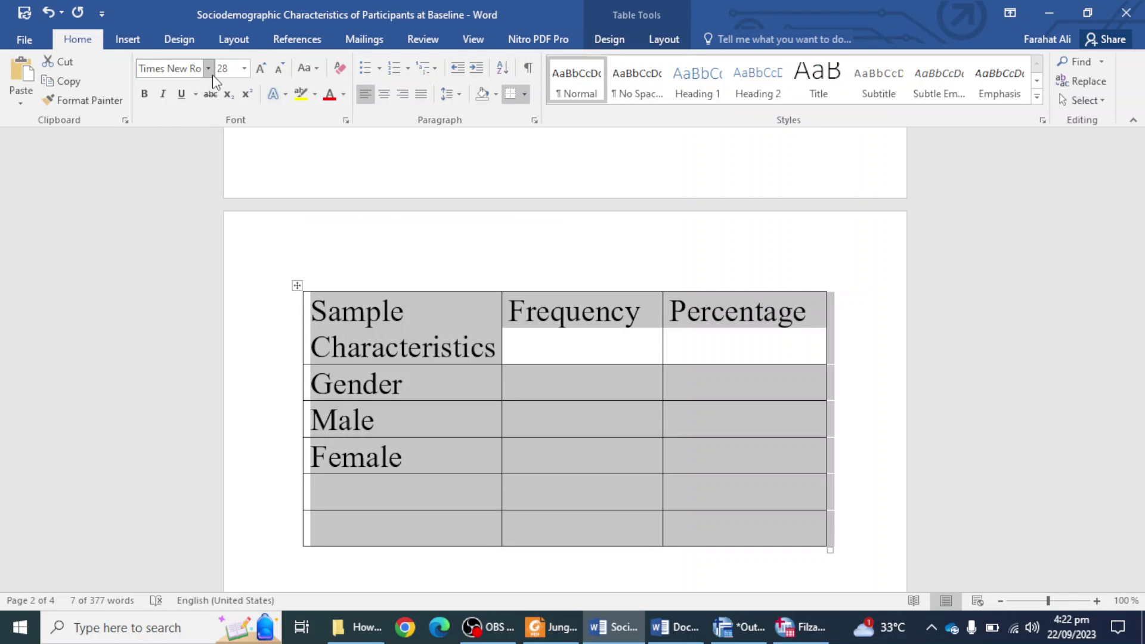
pyautogui.click(244, 69)
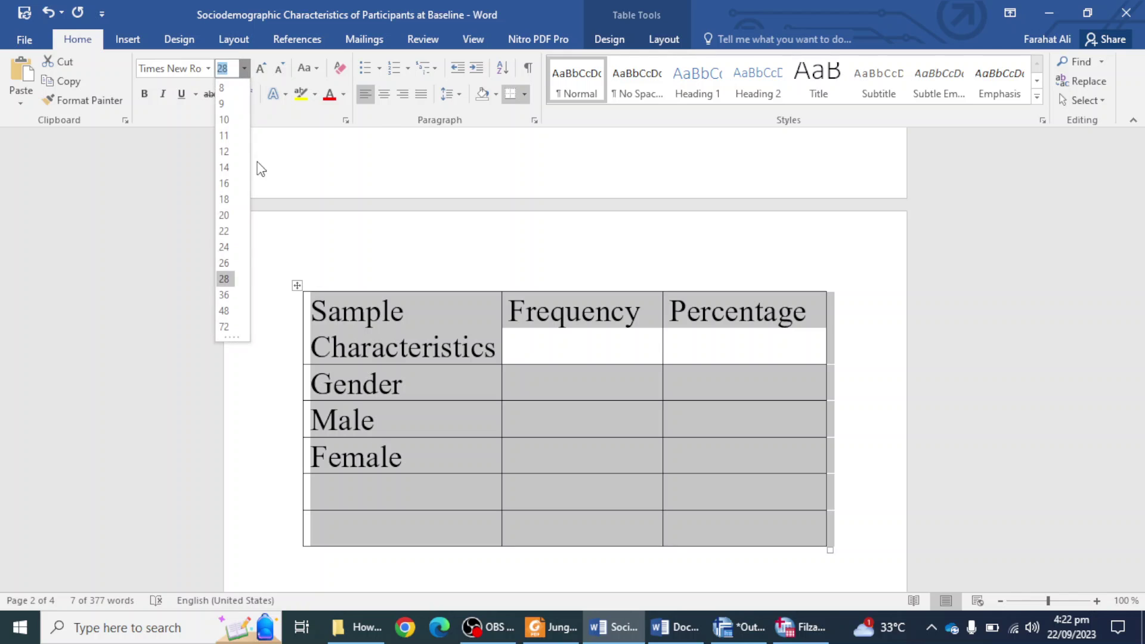
pyautogui.click(226, 154)
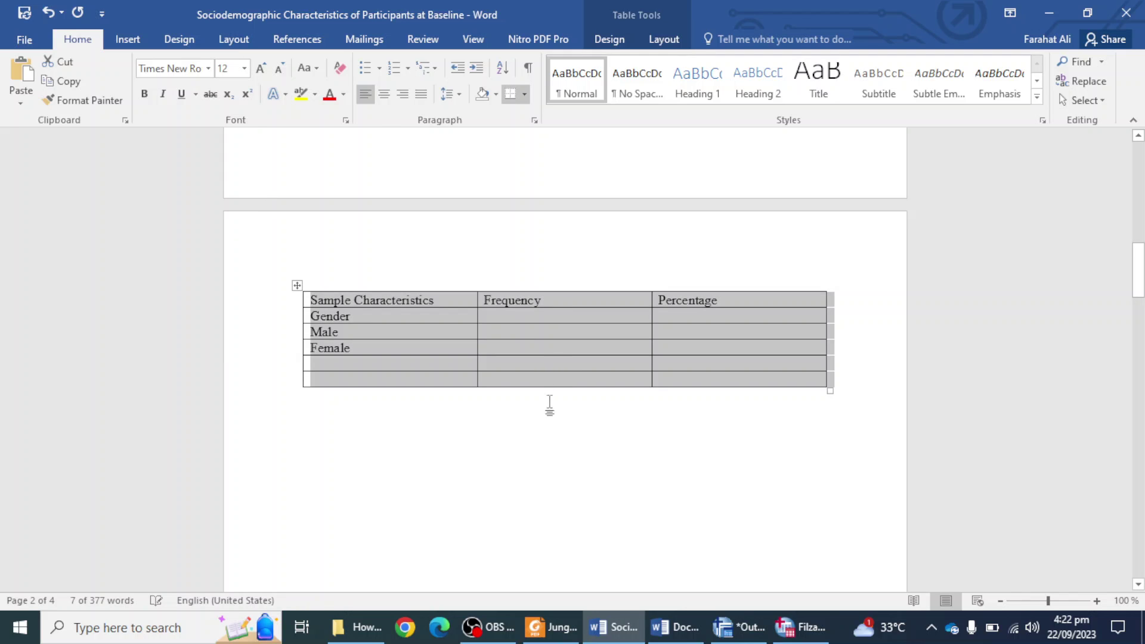
pyautogui.click(409, 396)
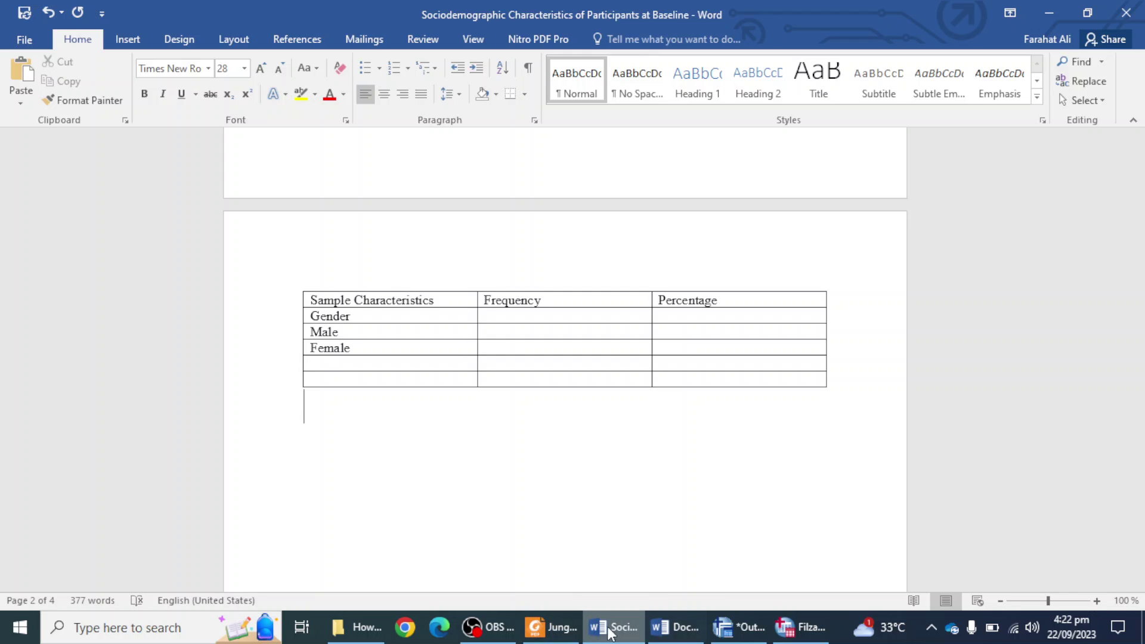
# Step: Copy the Level of Education block through "Post graduate" from the PDF's Table 5.1 and return to the Word document
pyautogui.click(553, 629)
pyautogui.scroll(-3, 295, 391)
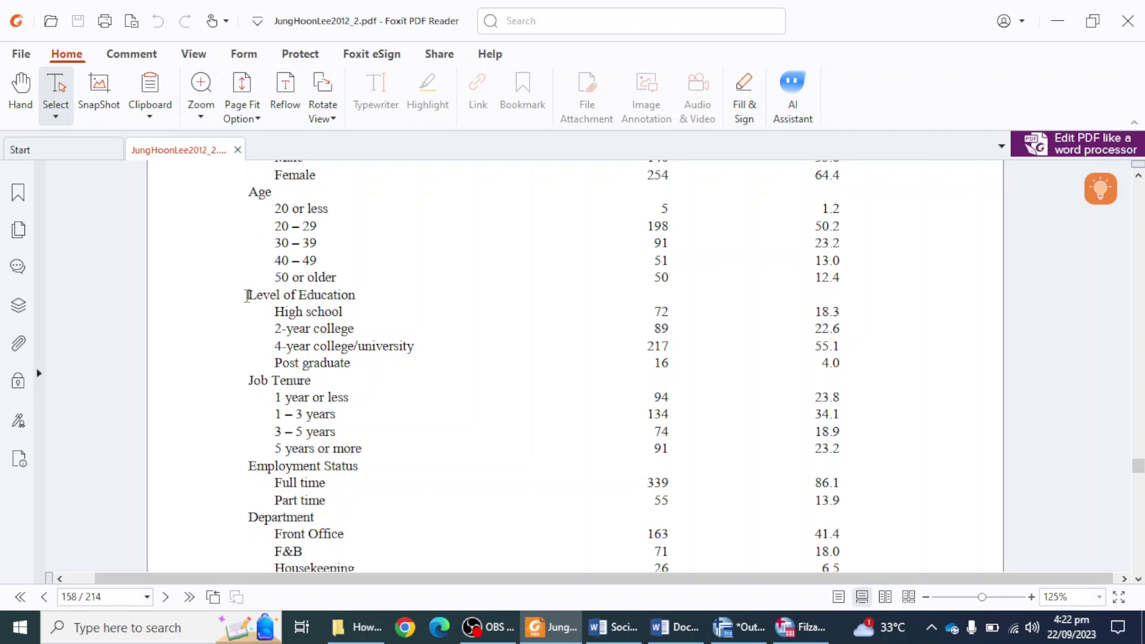
pyautogui.moveTo(246, 294); pyautogui.dragTo(356, 367)
pyautogui.hotkey('ctrl', 'c')
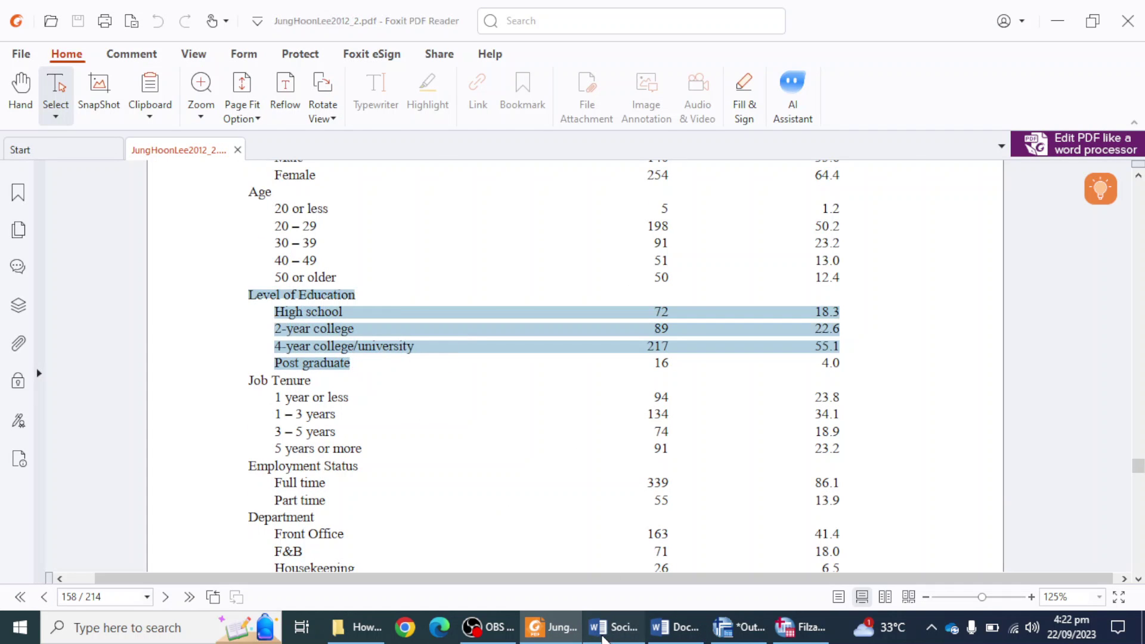
pyautogui.hotkey('alt', 'Tab')
# Step: Apply all borders to the existing Sociodemographic Characteristics of Participants table on page 3
pyautogui.scroll(-10, 426, 399)
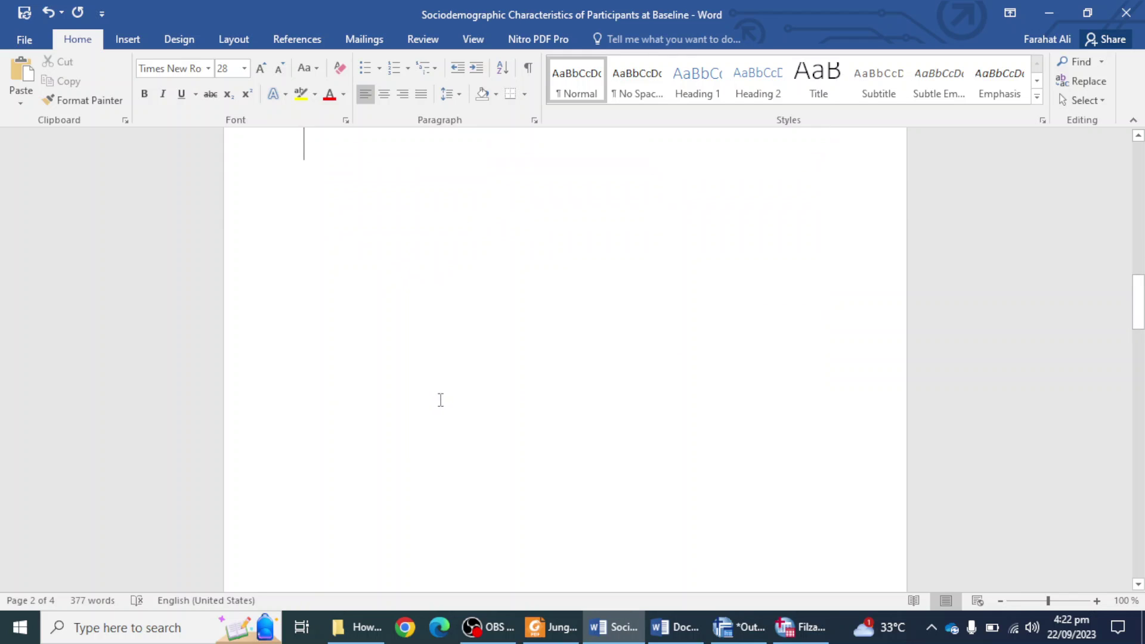
pyautogui.scroll(-5, 435, 370)
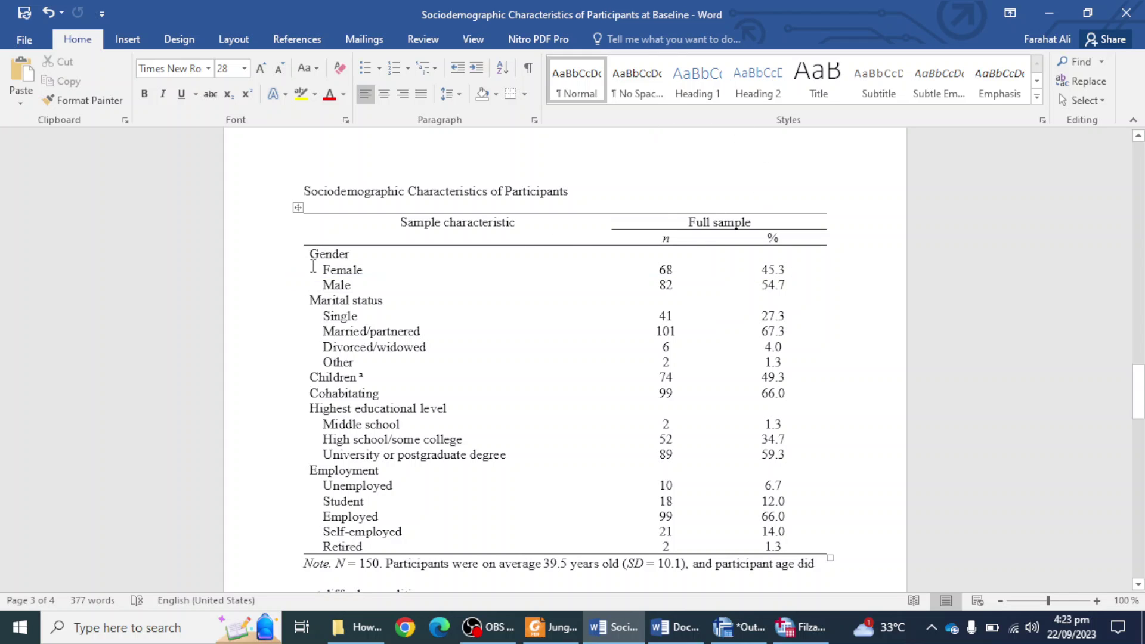
pyautogui.click(298, 207)
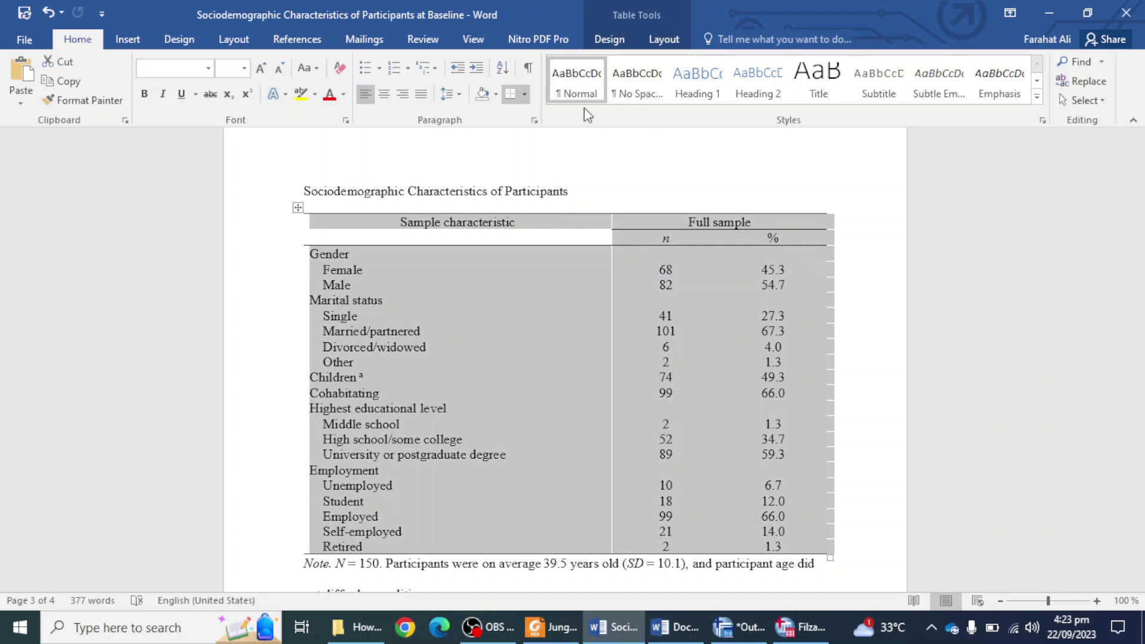
pyautogui.click(522, 94)
pyautogui.click(549, 216)
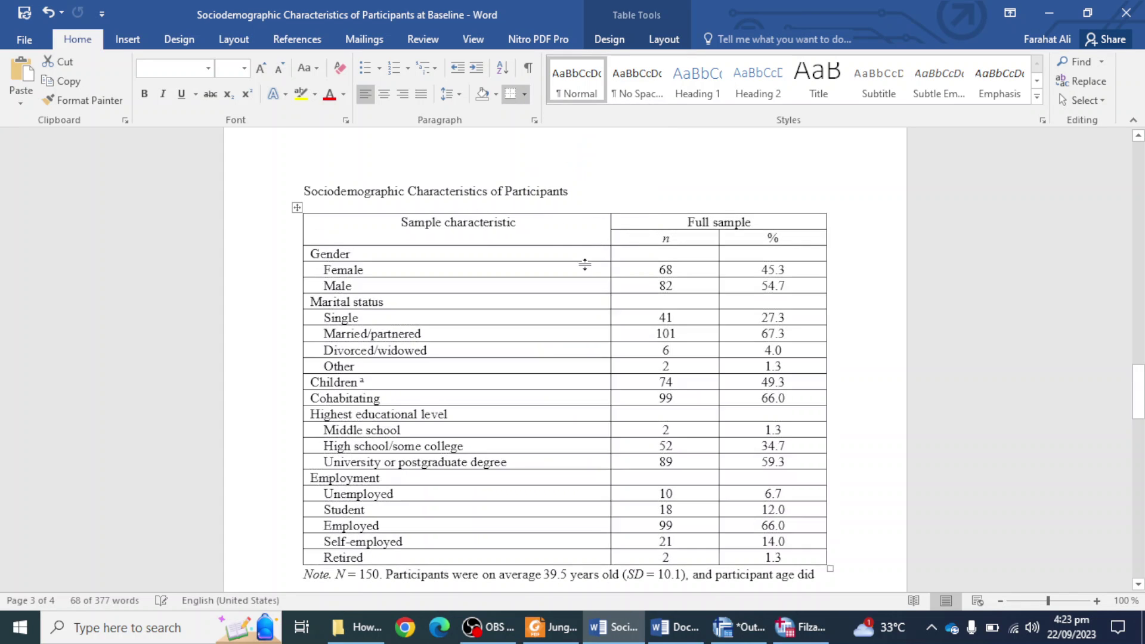
pyautogui.click(656, 173)
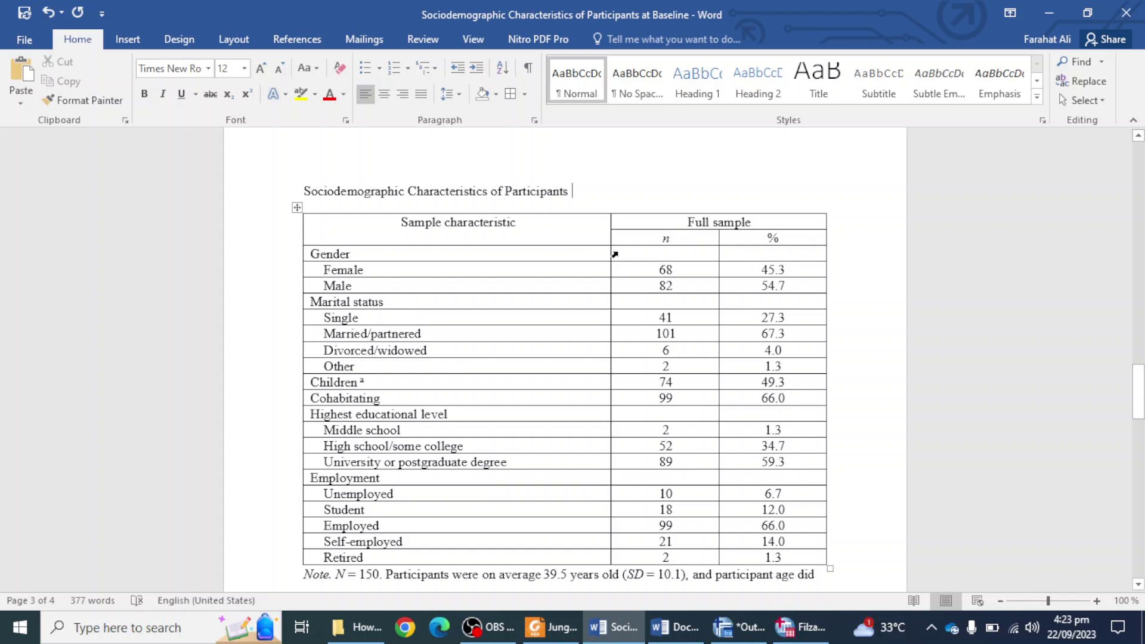
# Step: Check the gender, residence and qualification frequency tables in the SPSS output, and return to the Word document
pyautogui.scroll(-1, 602, 272)
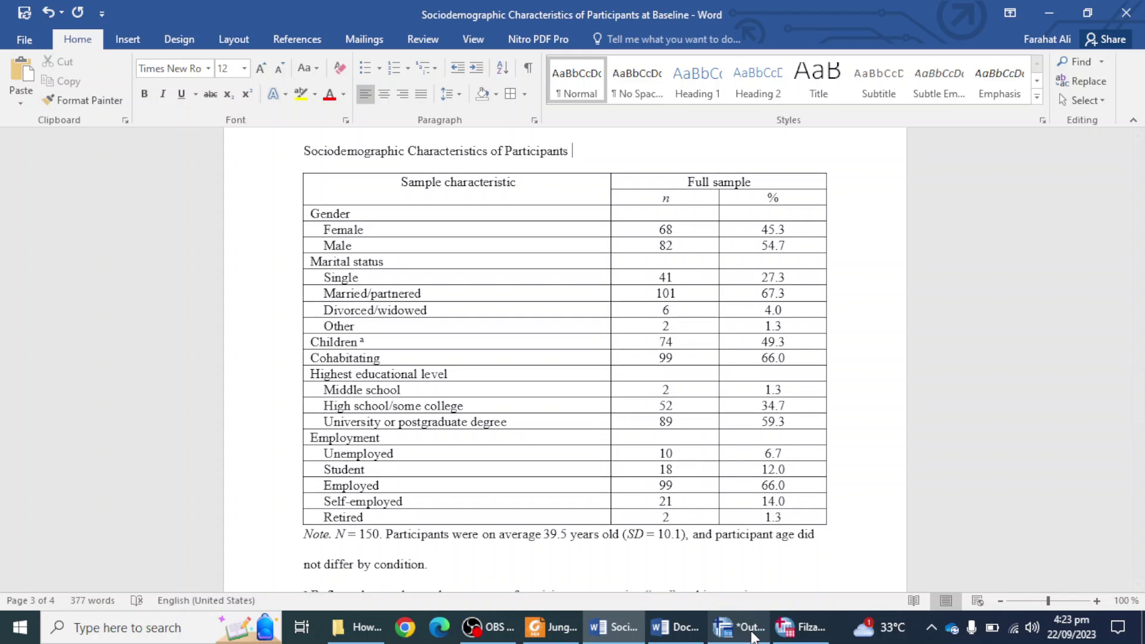
pyautogui.click(799, 627)
pyautogui.click(738, 627)
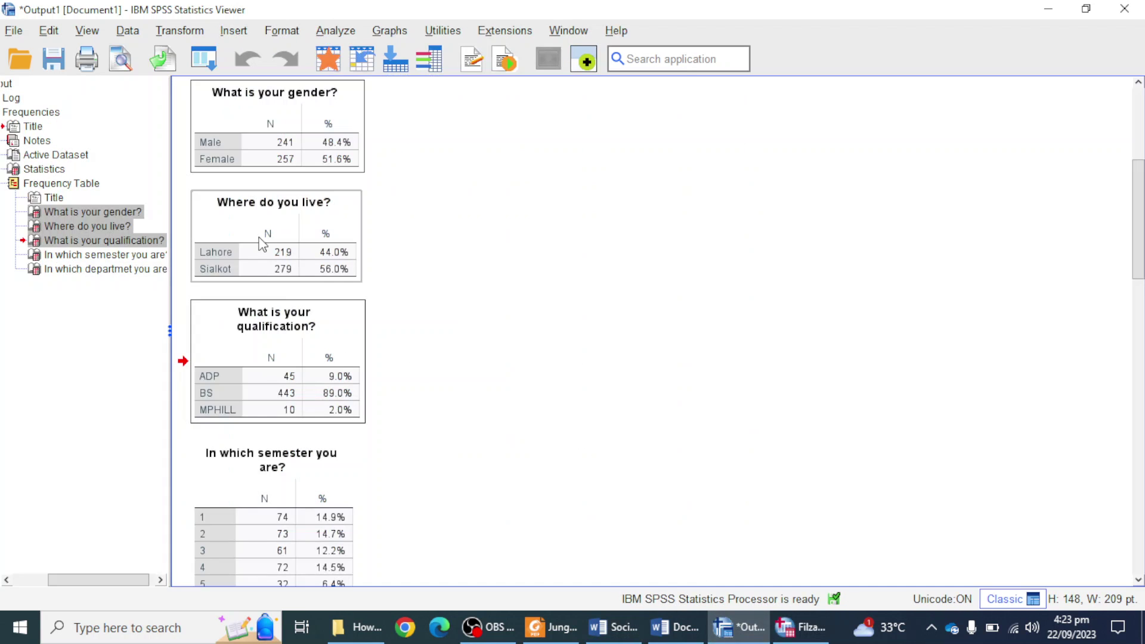
pyautogui.click(614, 627)
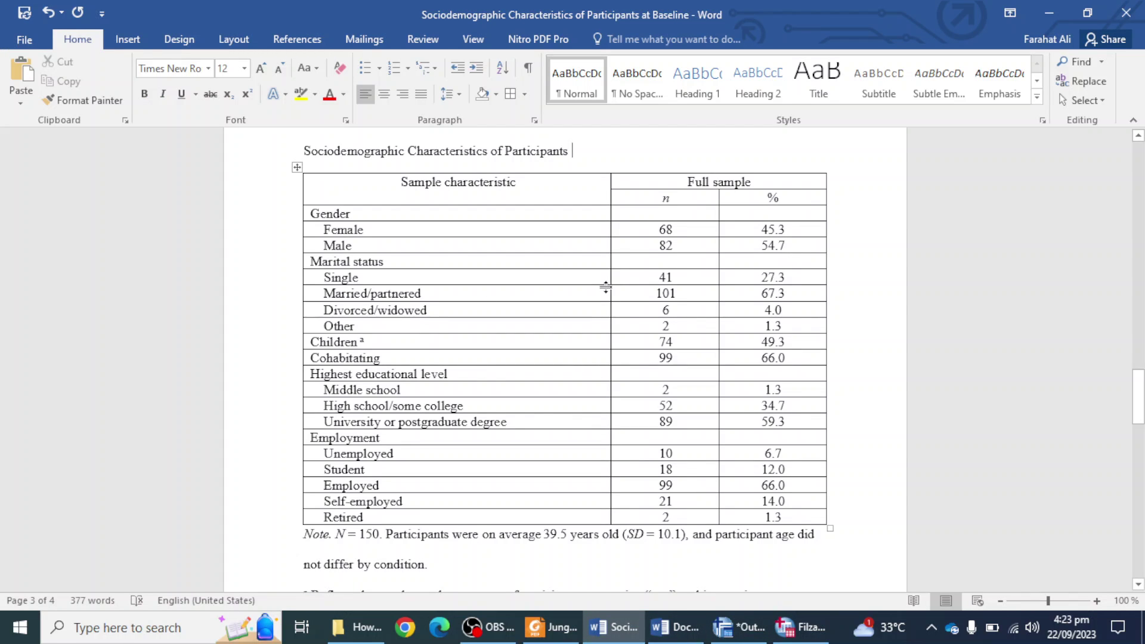
# Step: Remove all borders from the Sociodemographic Characteristics of Participants table
pyautogui.click(296, 167)
pyautogui.click(524, 93)
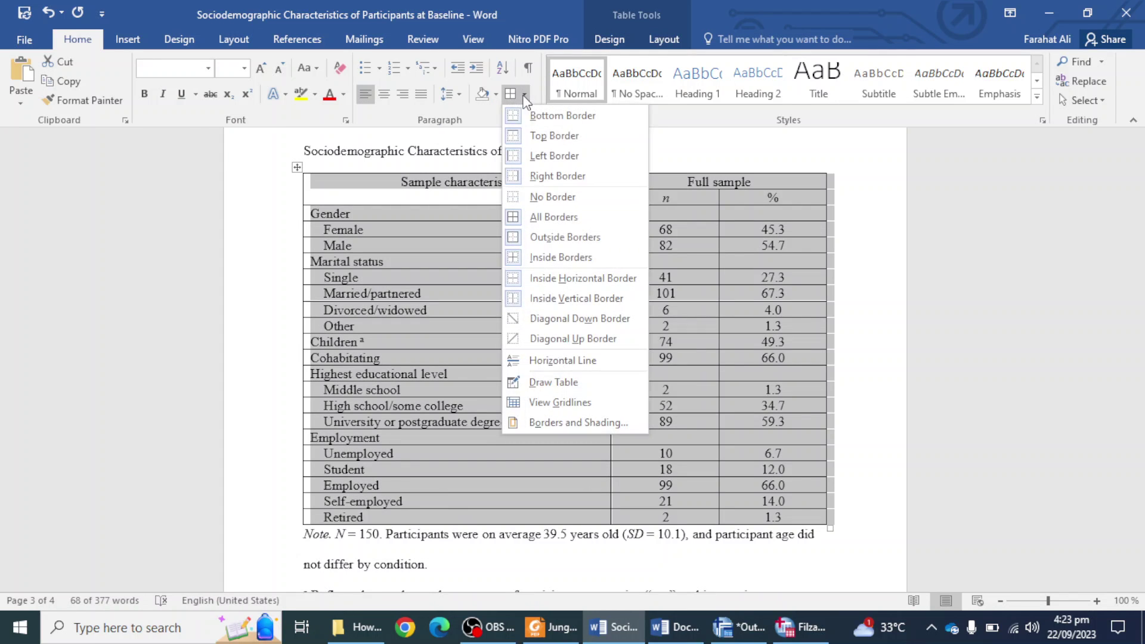
pyautogui.click(557, 198)
# Step: Add bottom and top borders to the first header row, "Sample characteristic" and "Full sample", of the sociodemographic table
pyautogui.click(372, 183)
pyautogui.moveTo(372, 183); pyautogui.dragTo(753, 176)
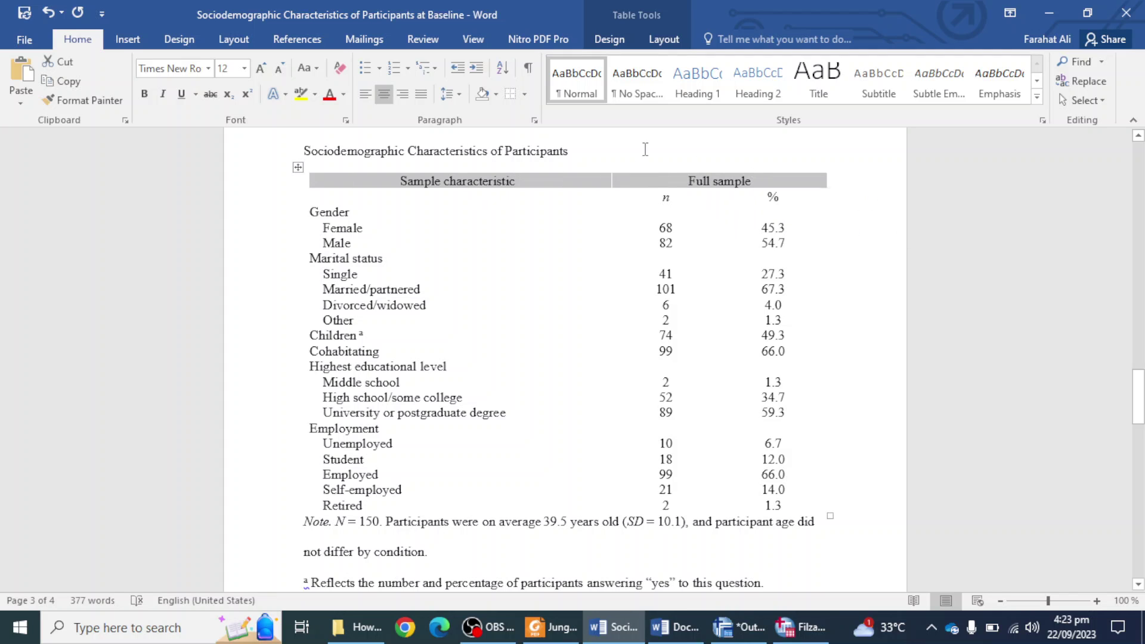
pyautogui.click(524, 94)
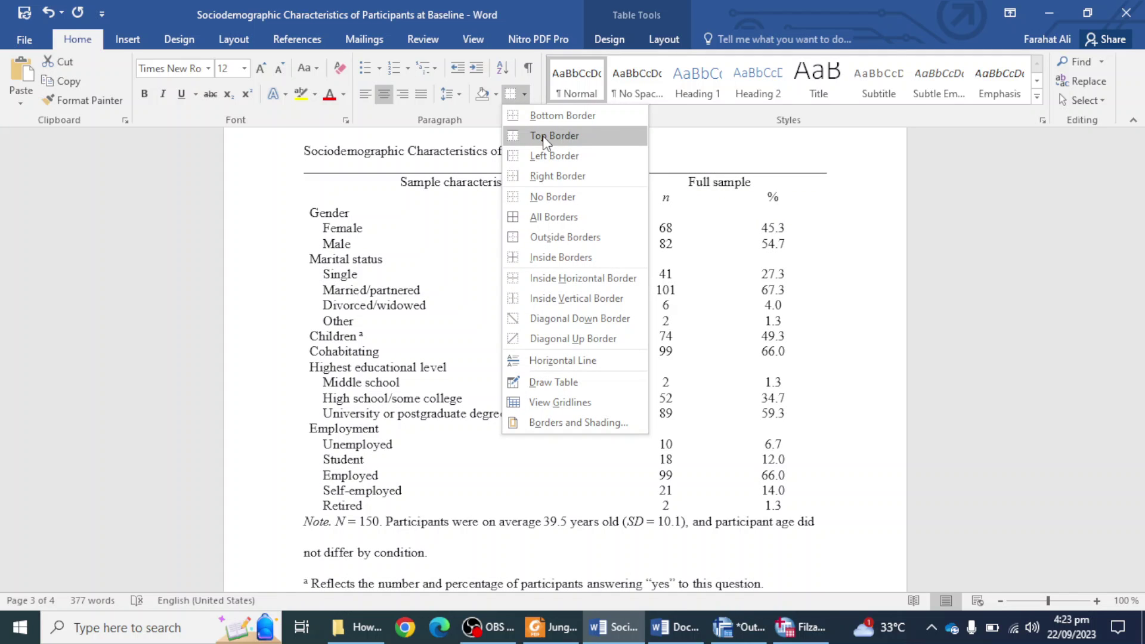
pyautogui.click(549, 116)
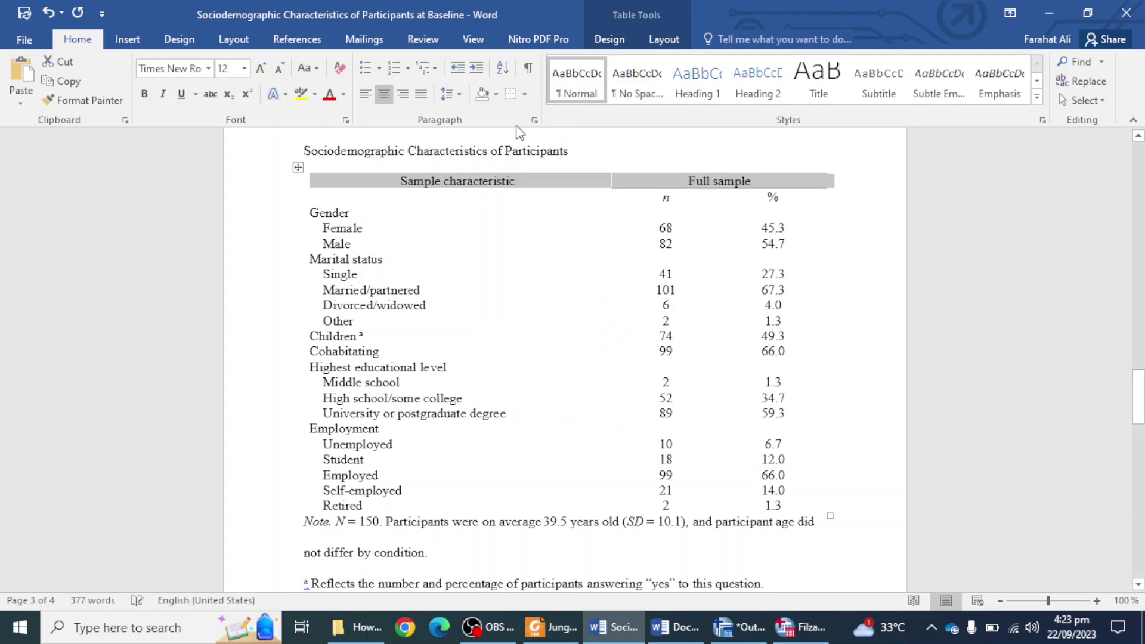
pyautogui.click(524, 94)
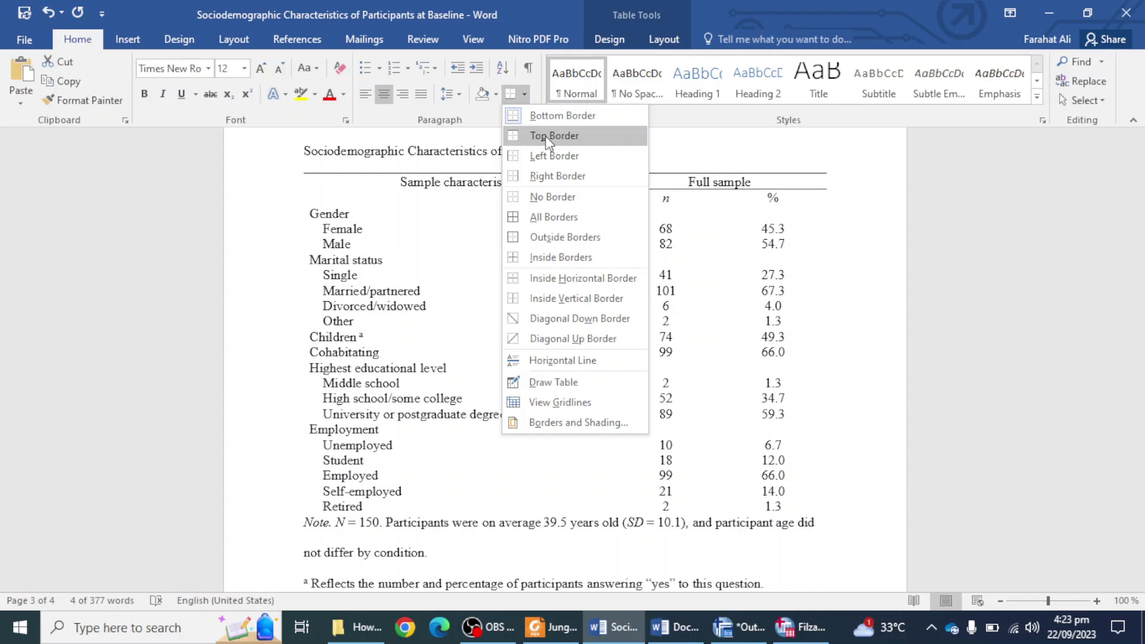
pyautogui.click(547, 137)
# Step: Add a bottom border beneath the table's two header rows, under the n and % subheadings
pyautogui.moveTo(372, 185); pyautogui.dragTo(775, 194)
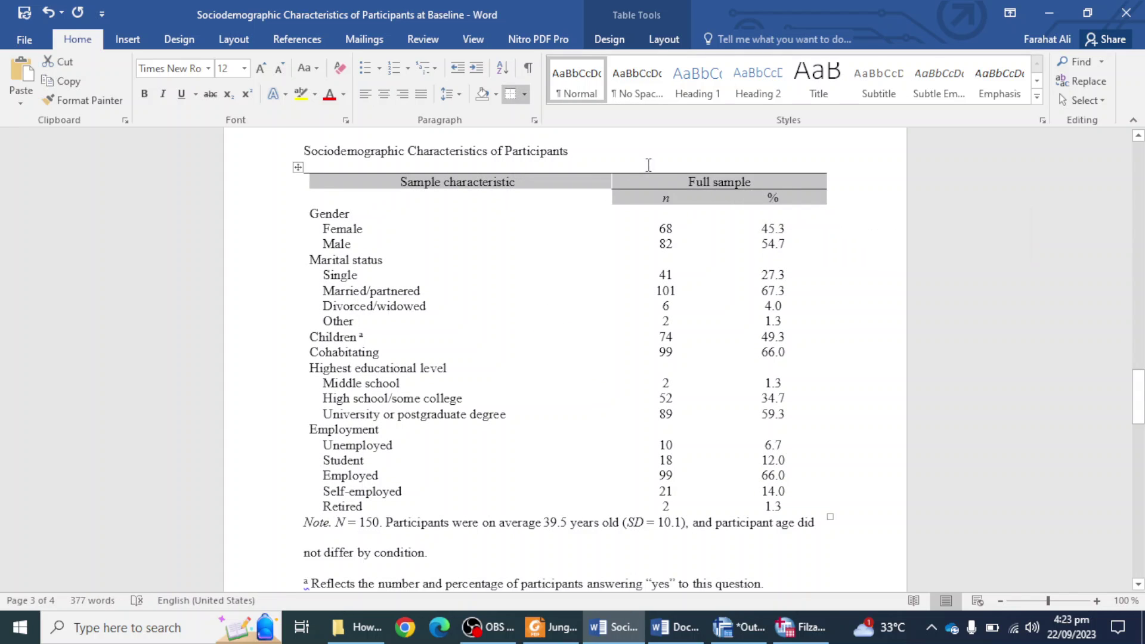
pyautogui.click(524, 94)
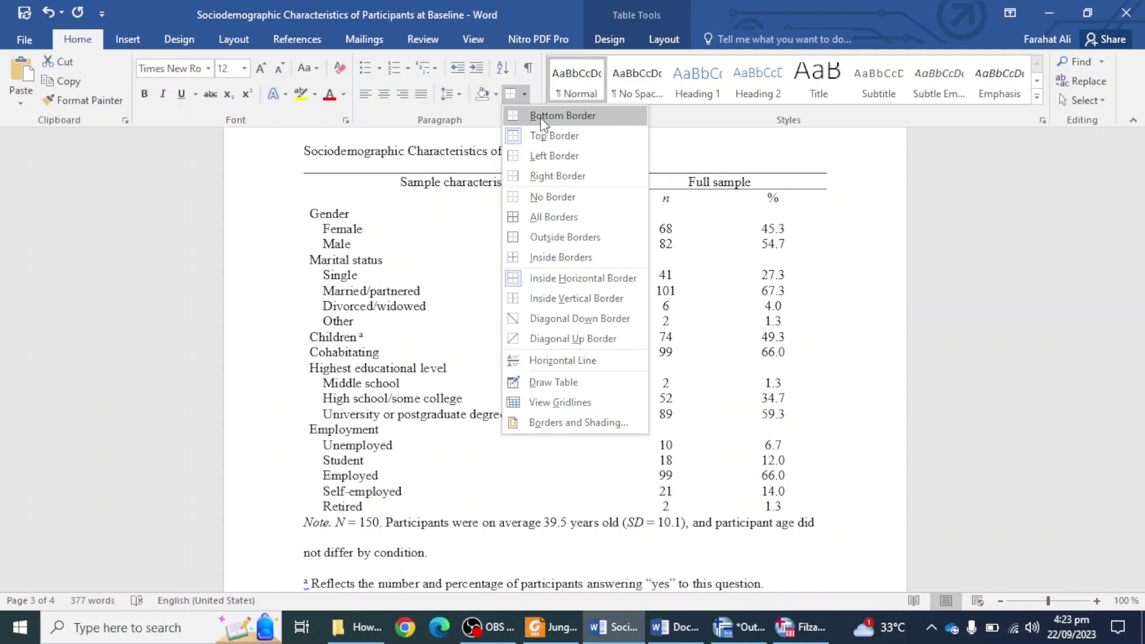
pyautogui.click(562, 118)
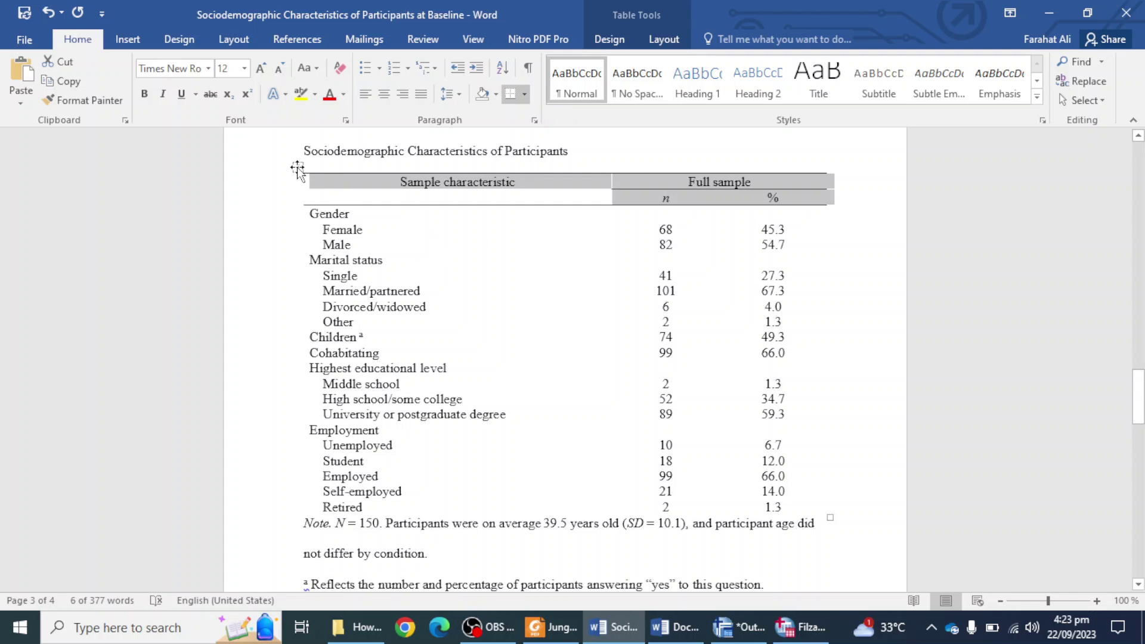
# Step: Add a bottom border to the whole sociodemographic table, closing it below the "Retired" row
pyautogui.click(297, 167)
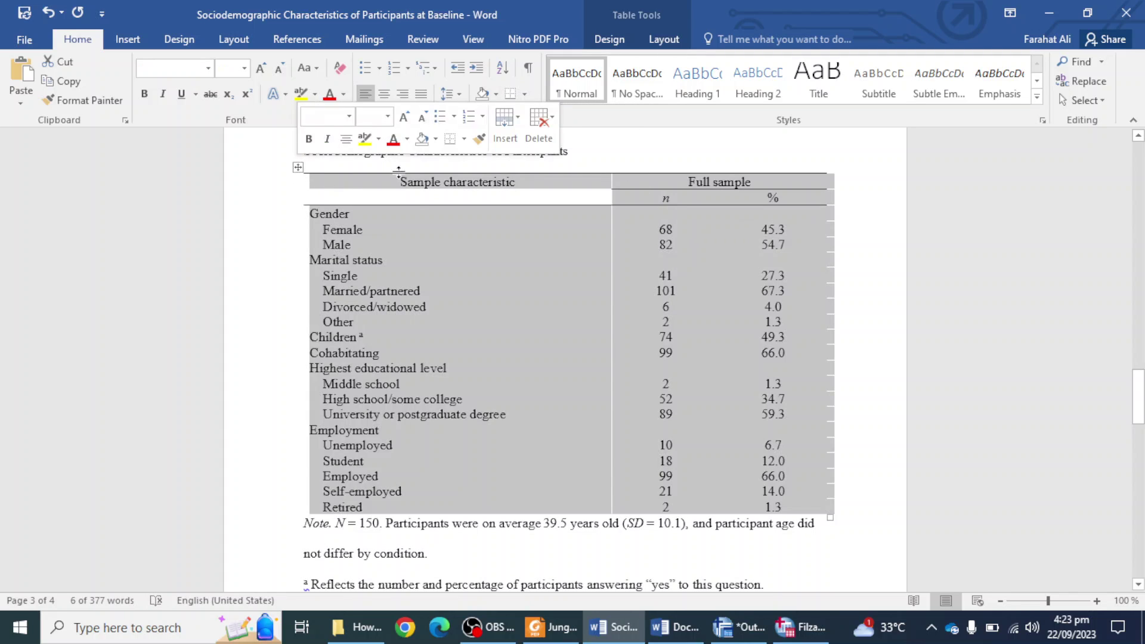
pyautogui.click(510, 93)
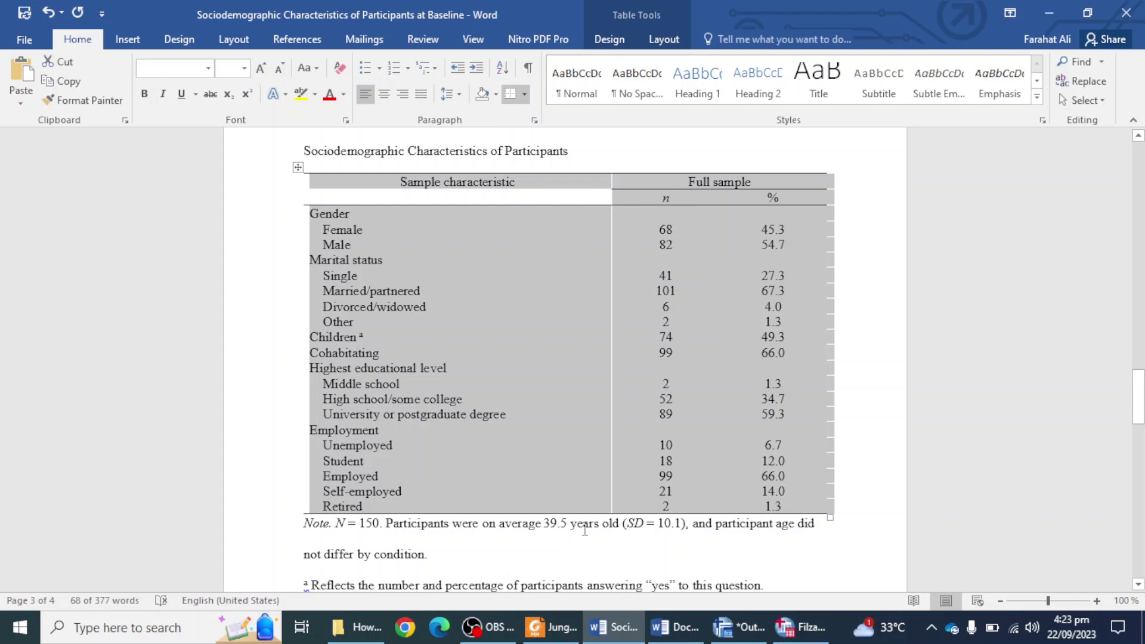
pyautogui.click(516, 522)
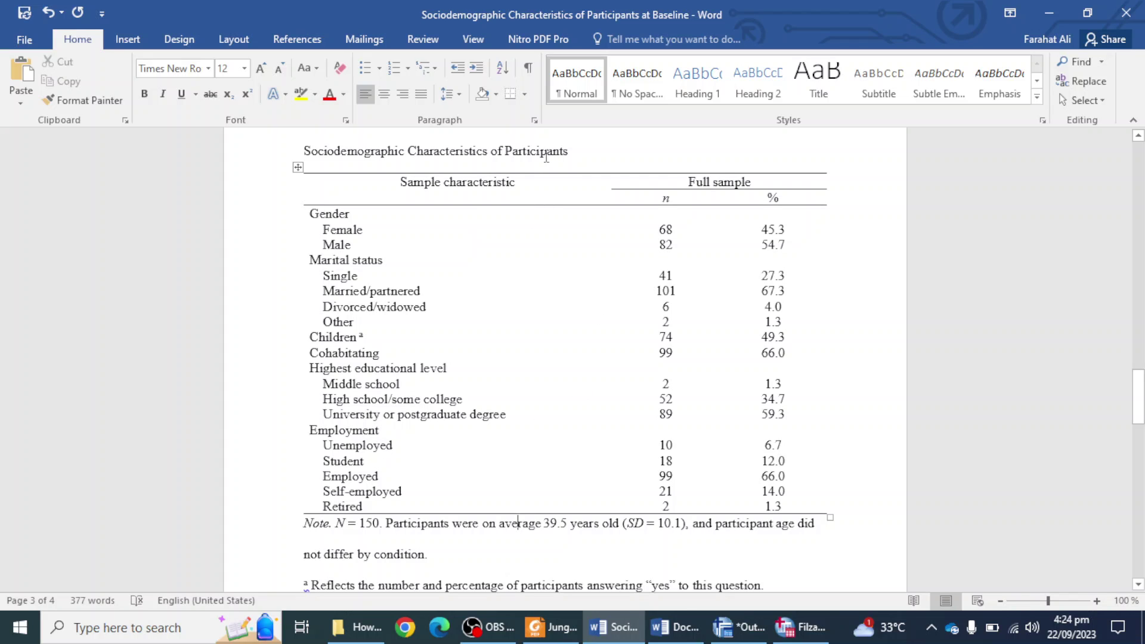
pyautogui.click(524, 94)
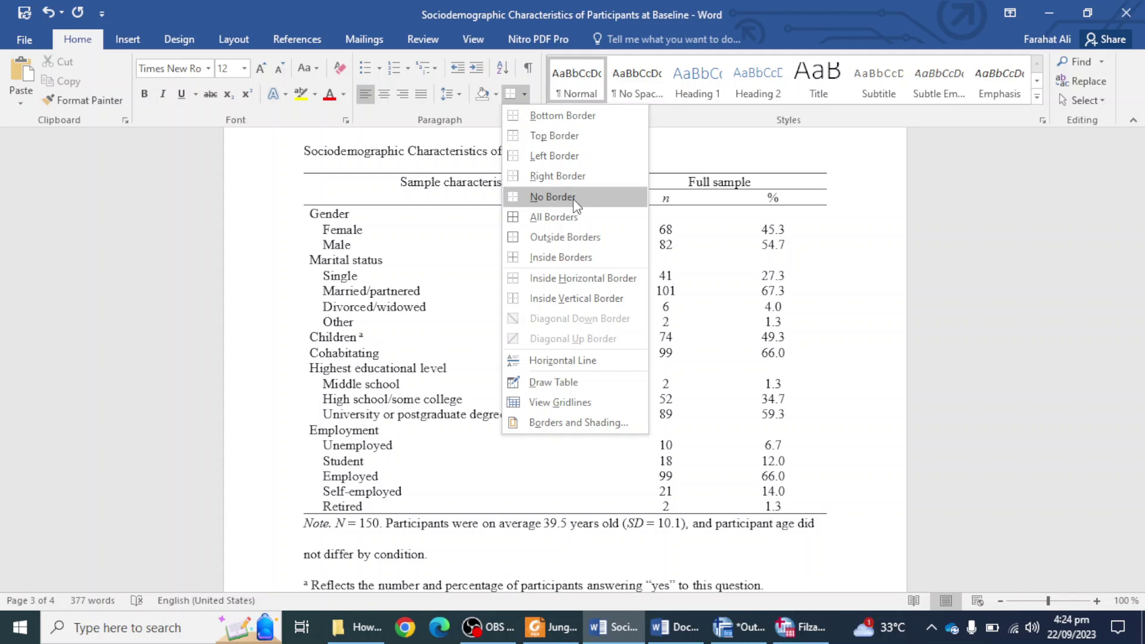
pyautogui.click(291, 204)
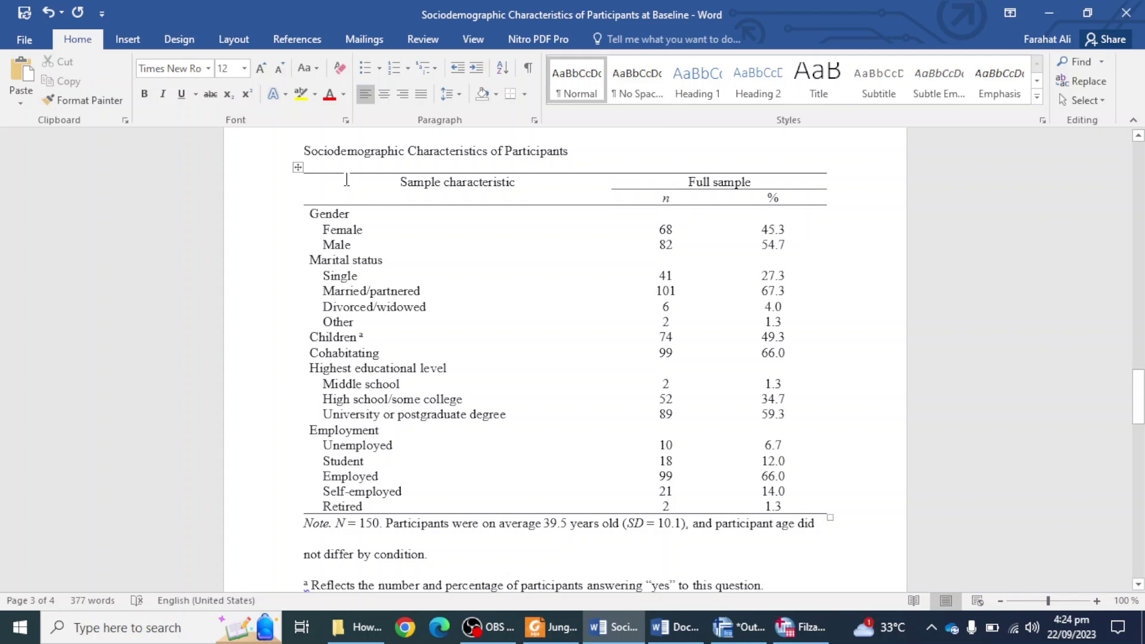
# Step: Switch to Foxit PDF Reader and review Table 5.1 and the Characteristics of Respondents paragraph that reports it
pyautogui.click(547, 631)
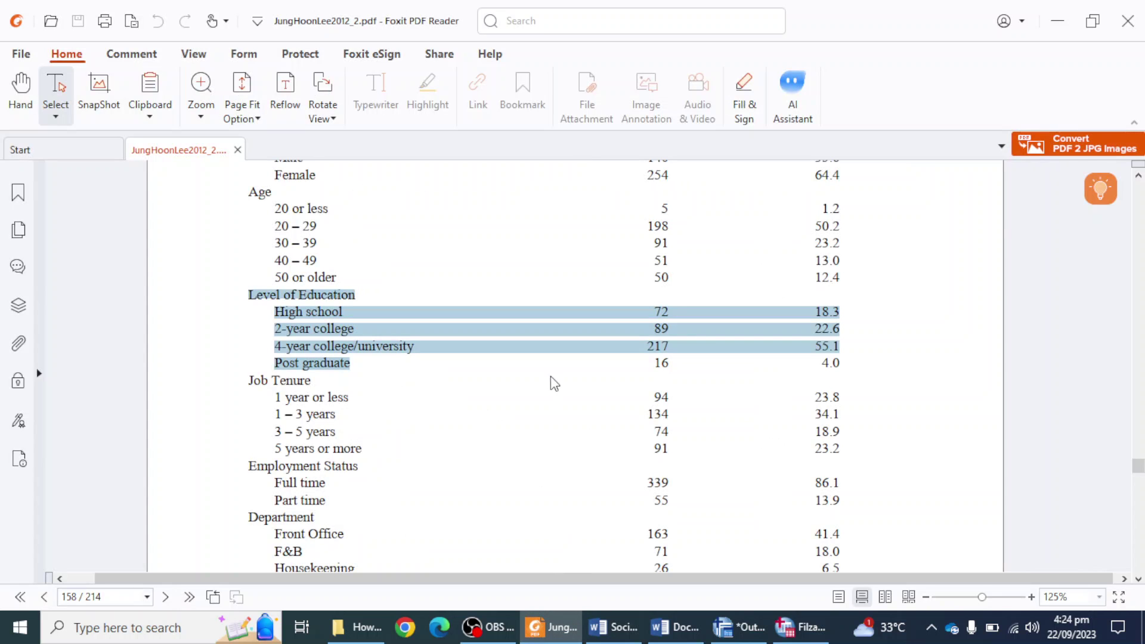
pyautogui.scroll(5, 549, 379)
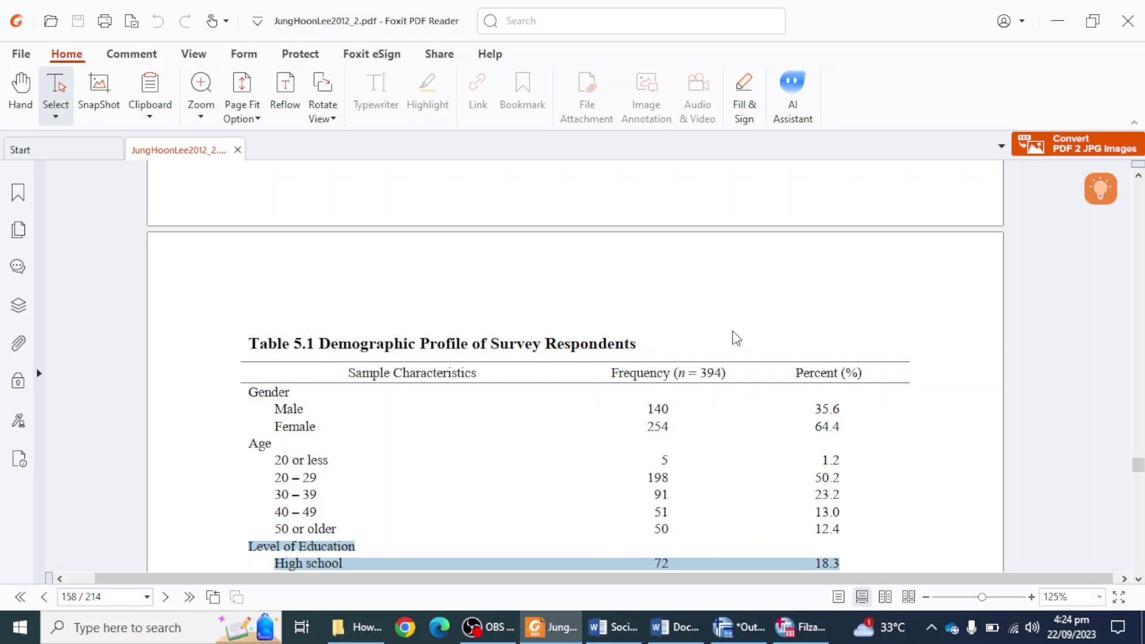
pyautogui.scroll(-5, 655, 398)
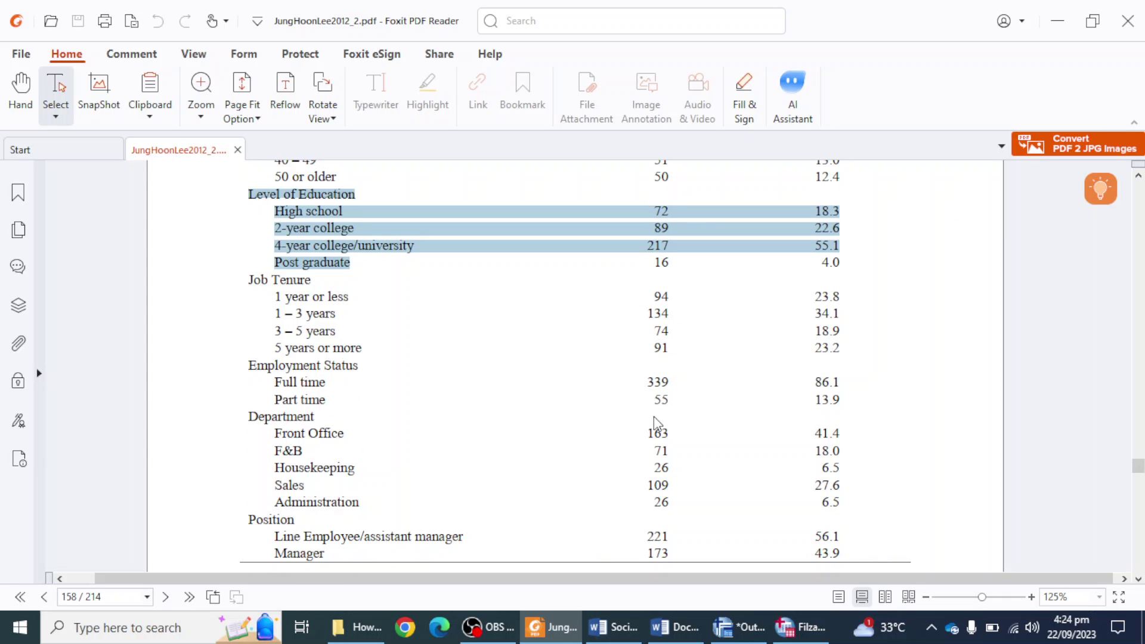
pyautogui.scroll(15, 656, 417)
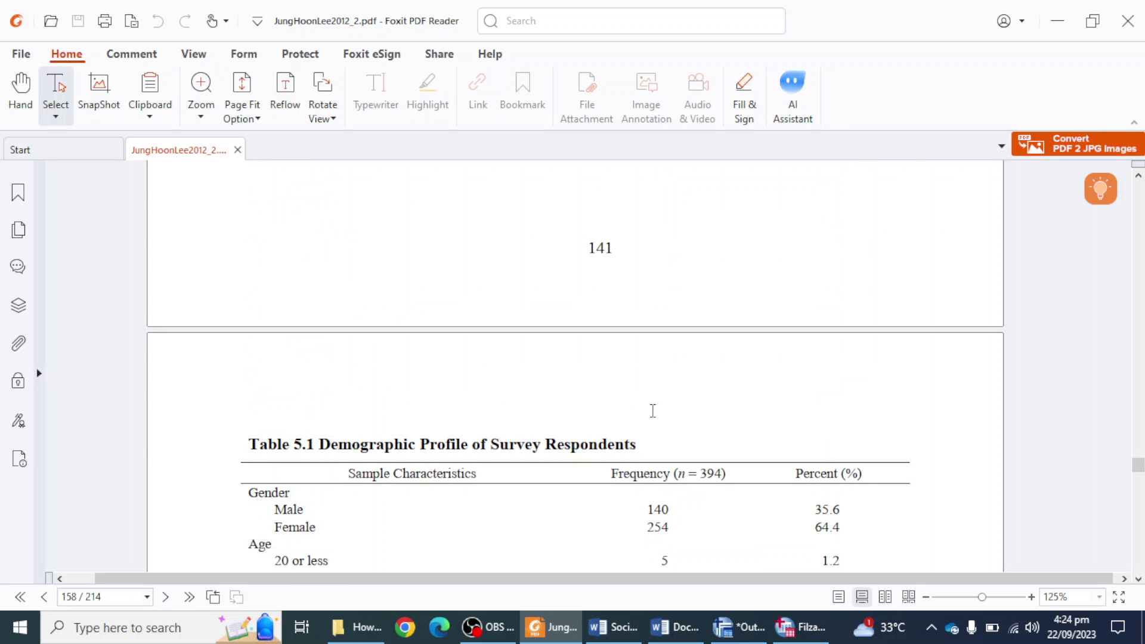
pyautogui.scroll(3, 653, 411)
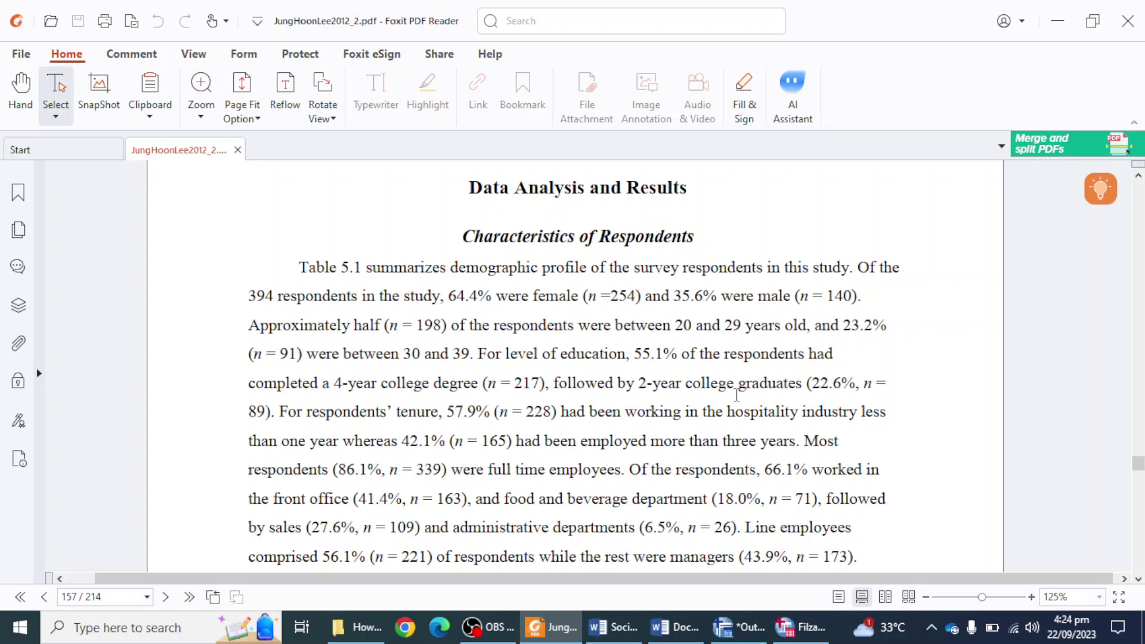
pyautogui.scroll(-3, 457, 346)
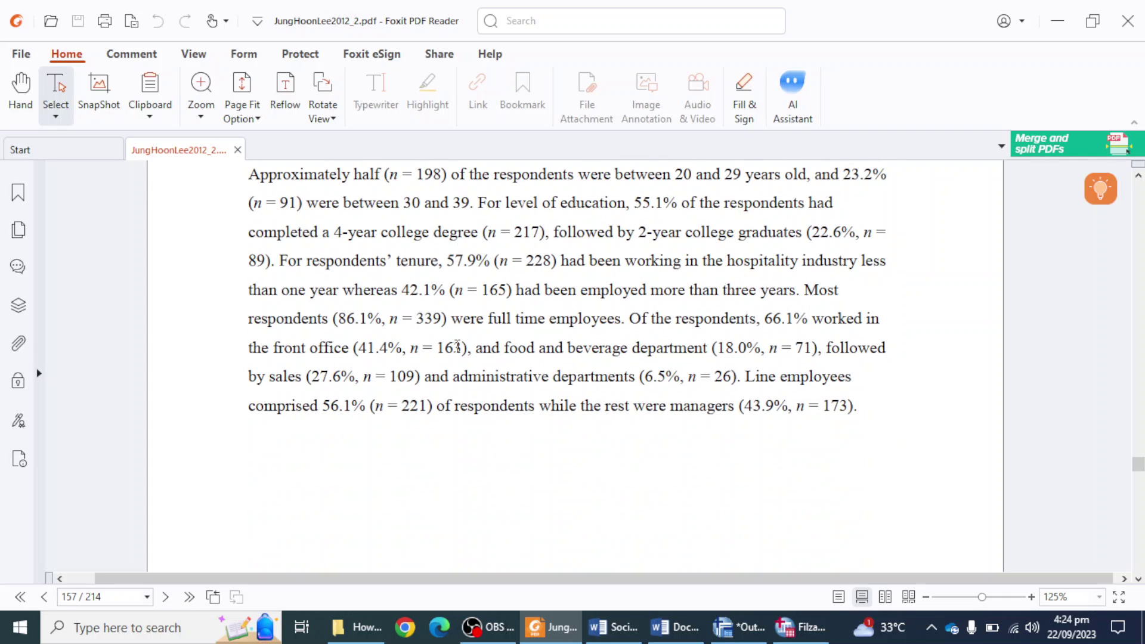
pyautogui.scroll(3, 617, 401)
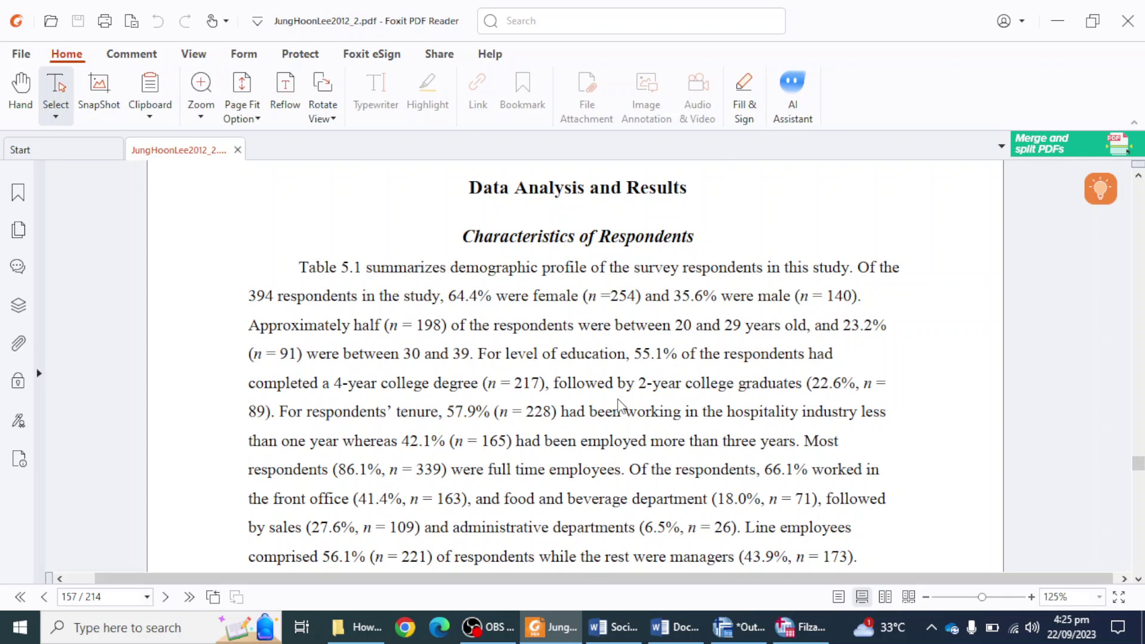
pyautogui.scroll(-1, 619, 405)
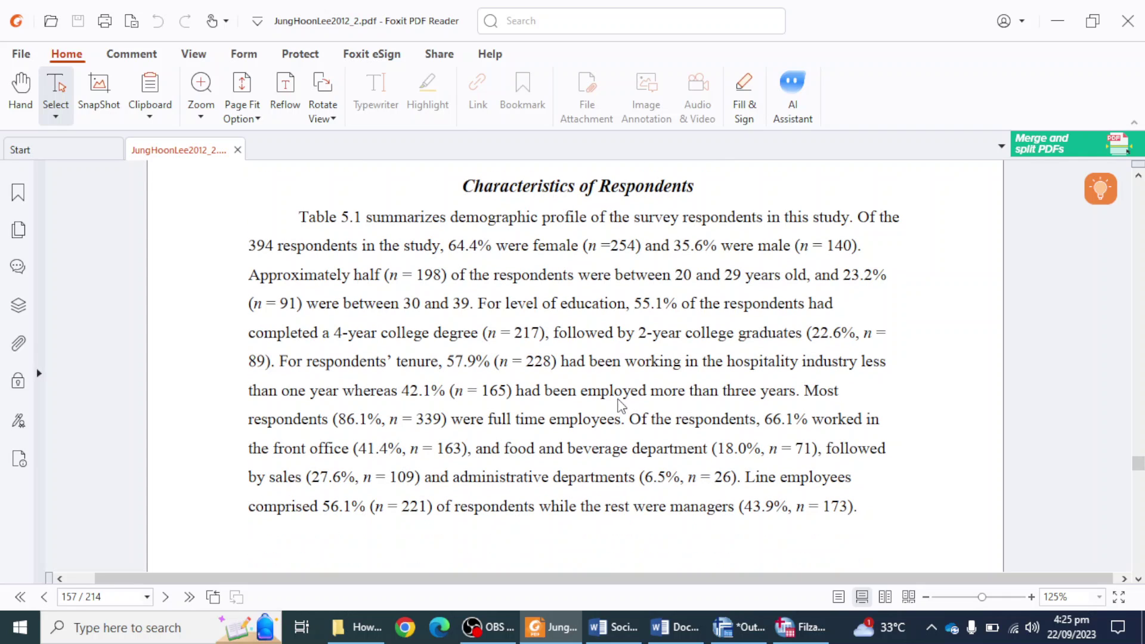